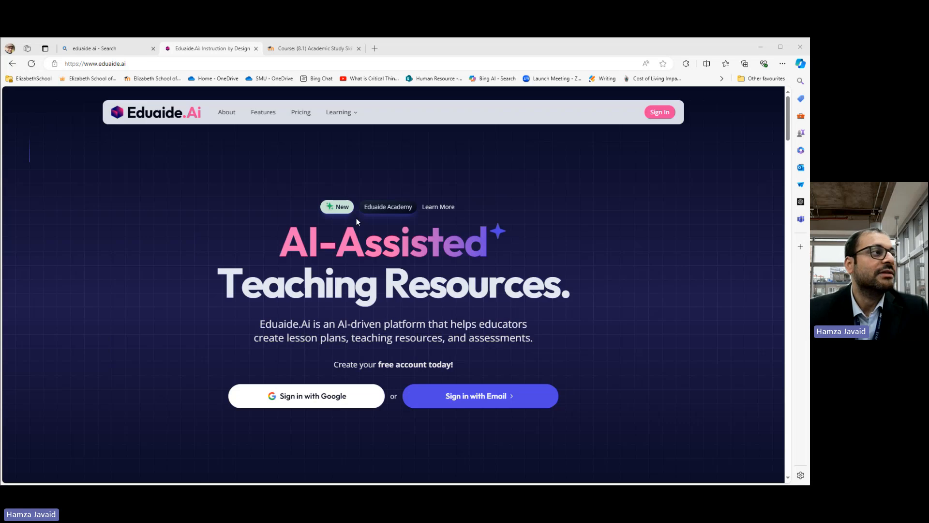
Step: Review the Eduaide.Ai pricing plans and feature sections on the homepage
click(297, 114)
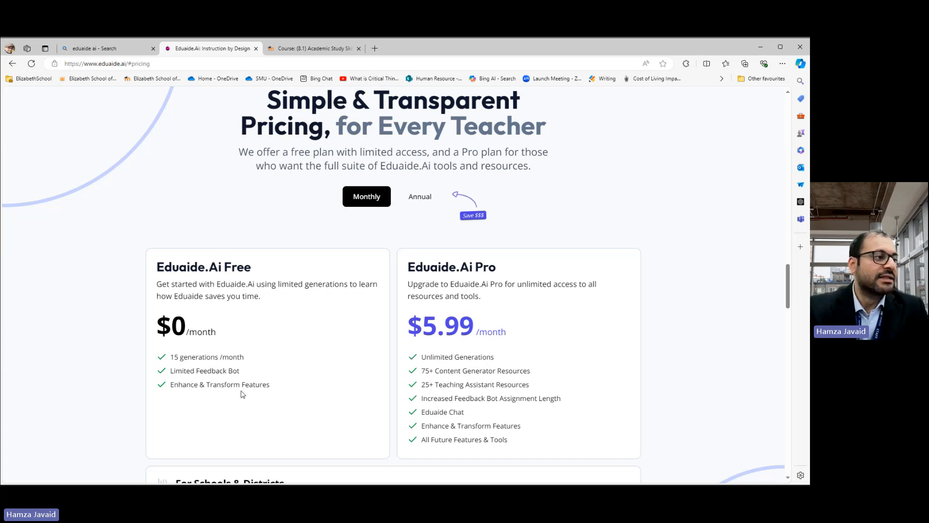
scroll(242, 389, down, 3)
scroll(242, 387, up, 6)
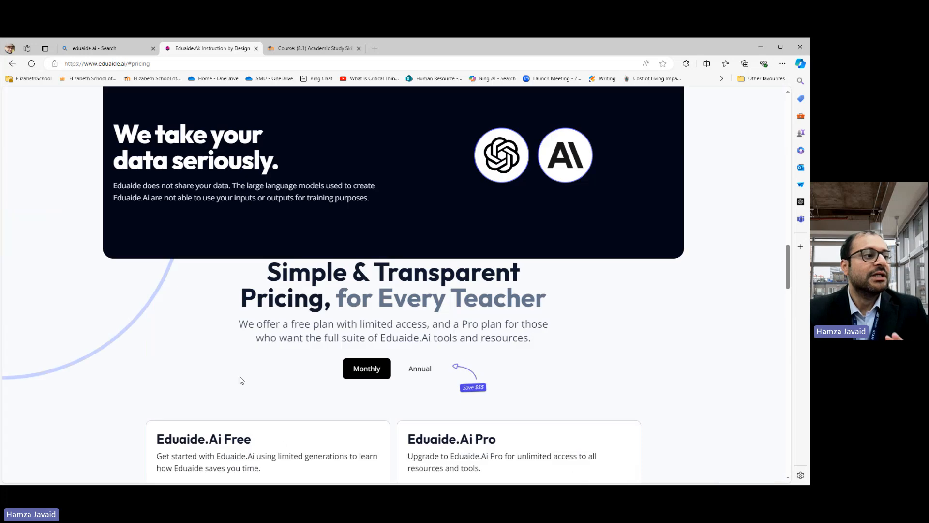
scroll(243, 235, up, 10)
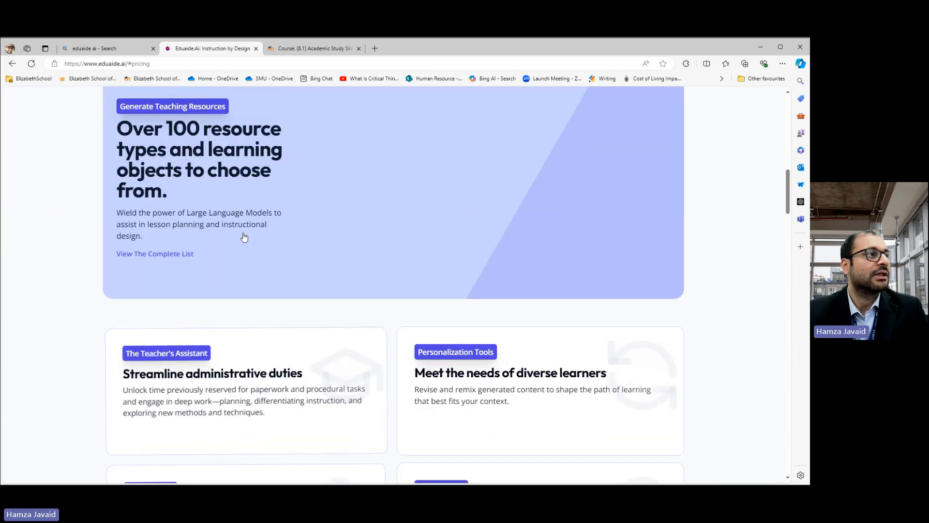
scroll(244, 236, up, 10)
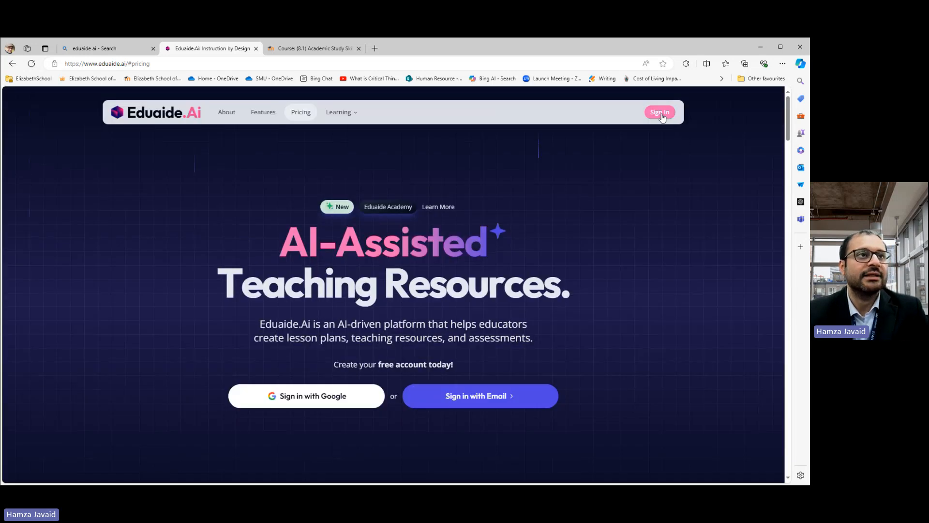
Step: Sign in with the account e-mail address and continue as that account from the sign-in link
click(660, 113)
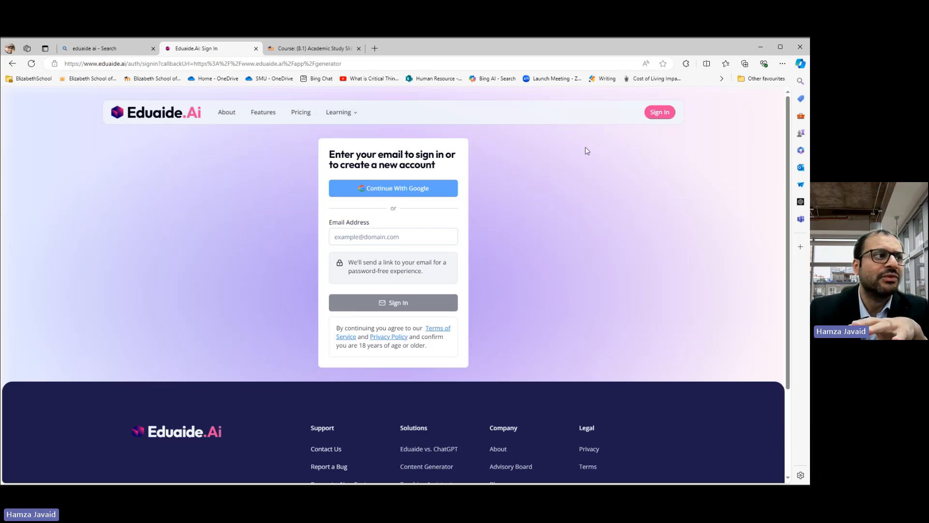
click(415, 236)
click(397, 268)
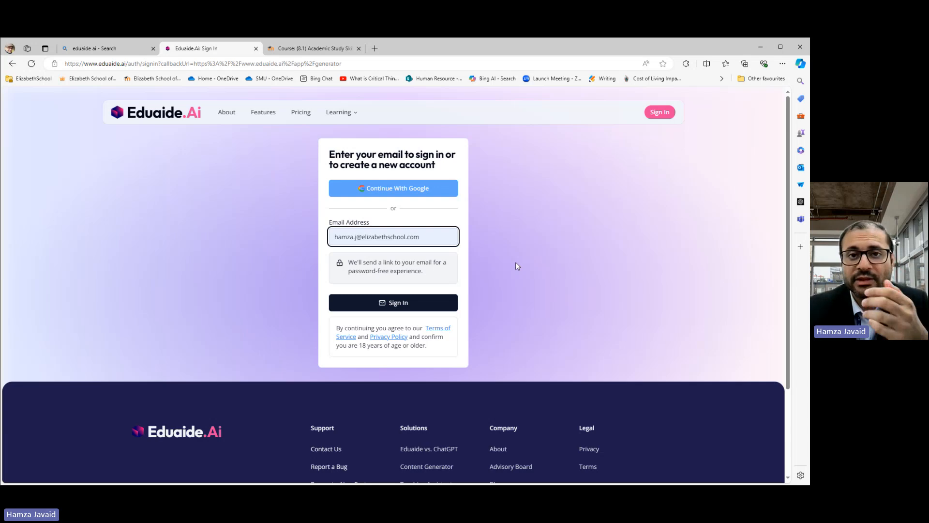
click(392, 304)
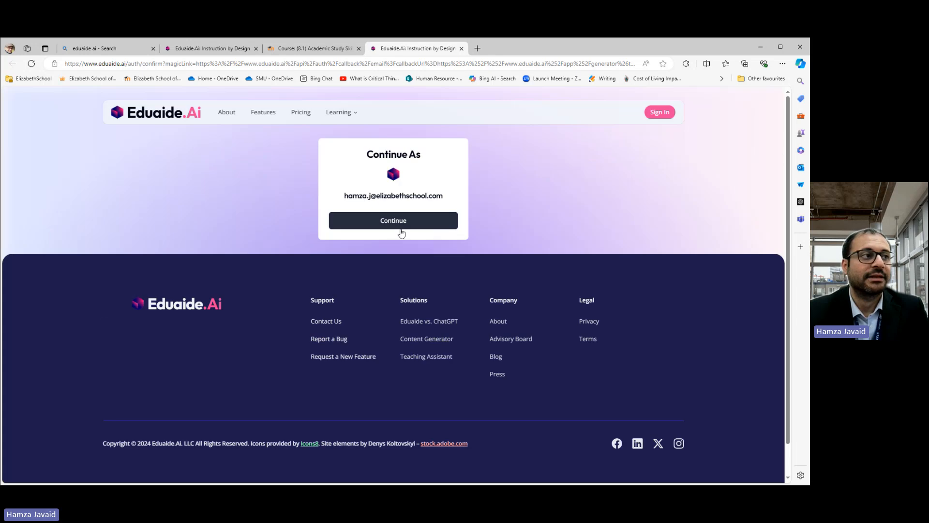
click(391, 221)
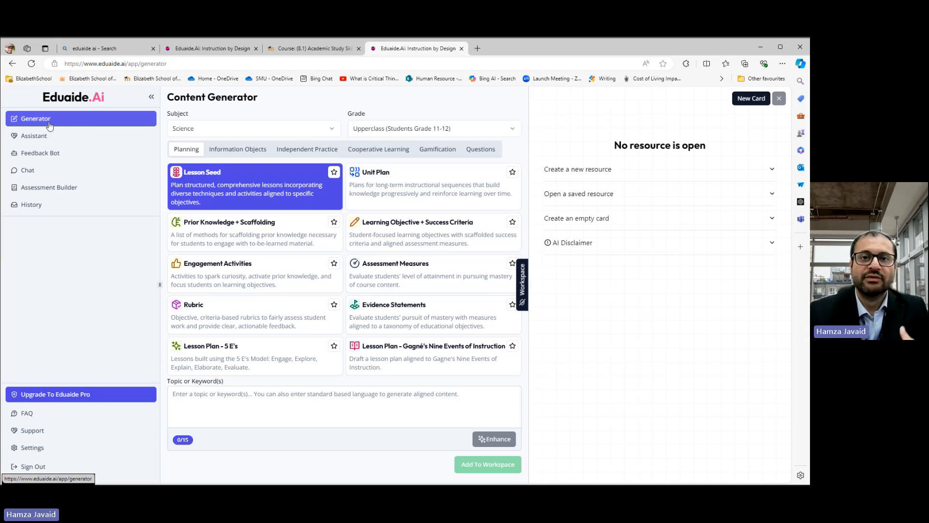
Step: Browse the Assistant, Feedback Bot and Chat sections, then return to the Content Generator
click(47, 138)
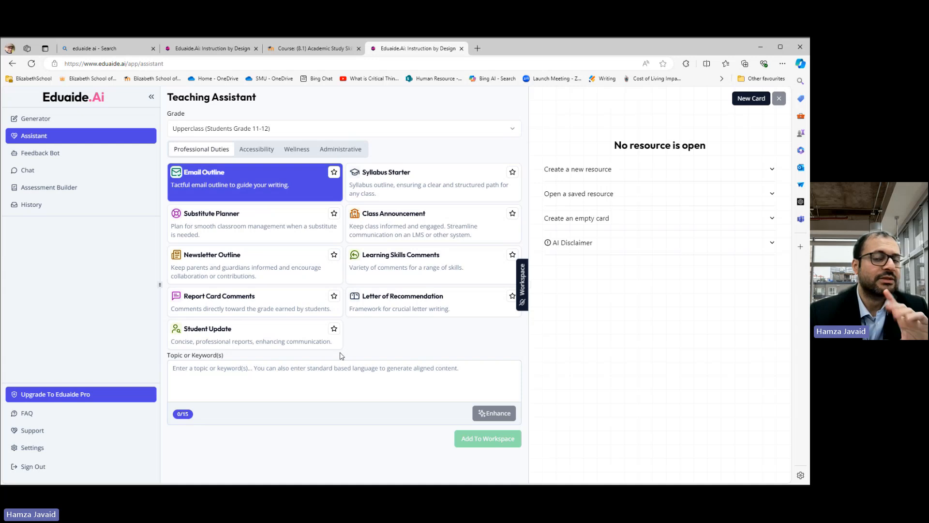
click(47, 157)
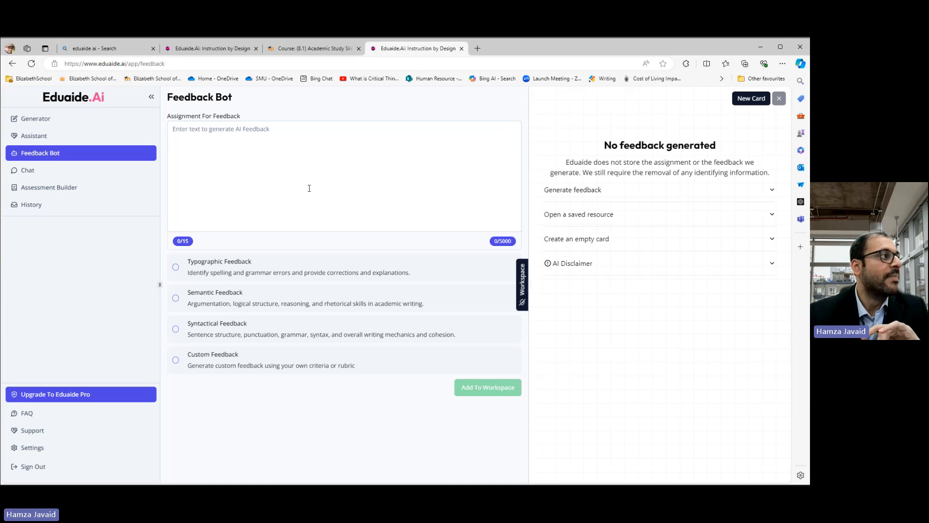
click(44, 178)
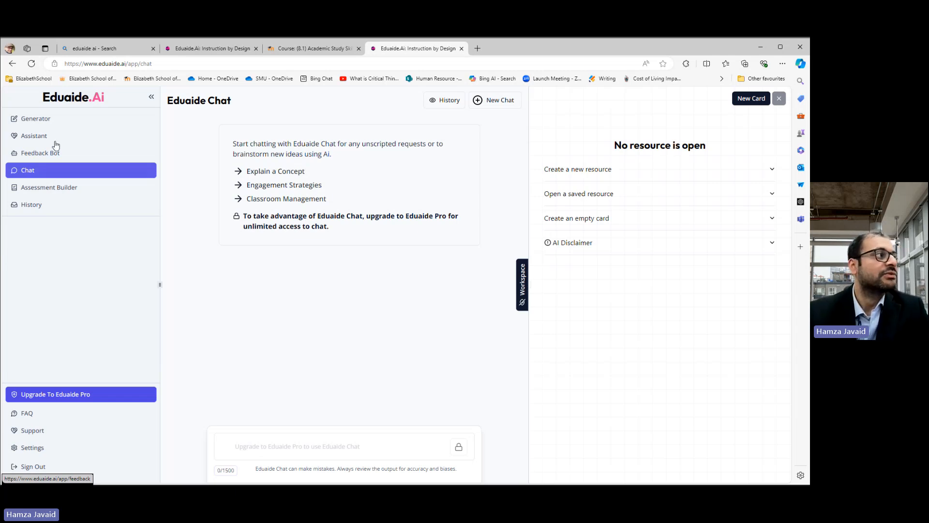
click(61, 119)
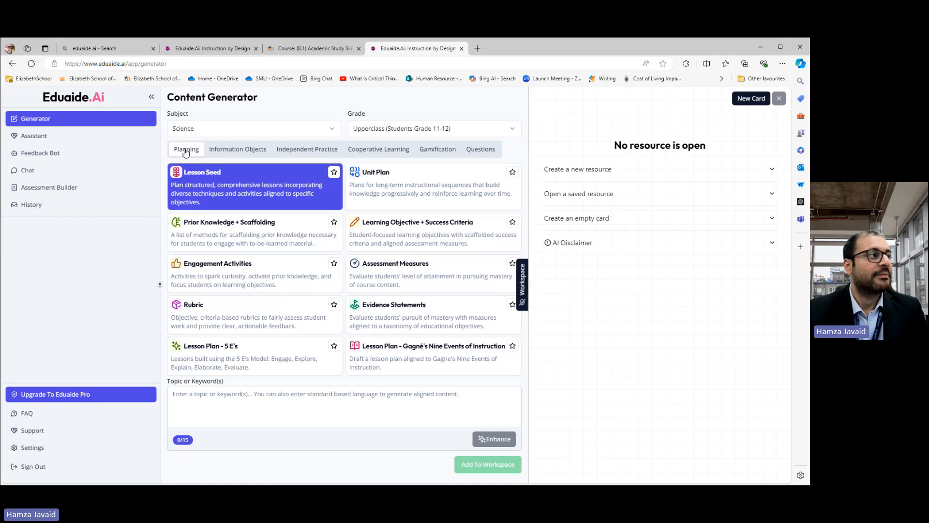
Step: Set the subject to Enrichment and the grade to Post Secondary (College Level Students)
click(249, 129)
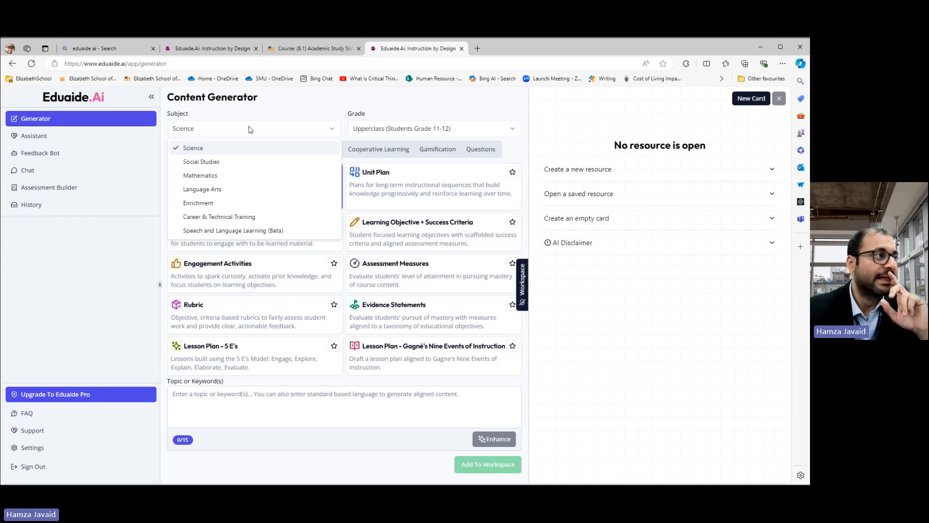
click(215, 204)
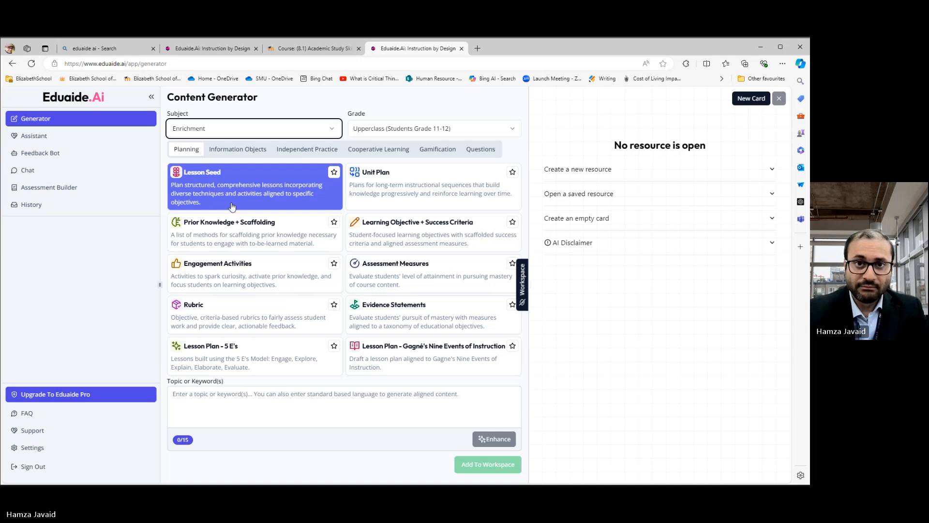
click(414, 132)
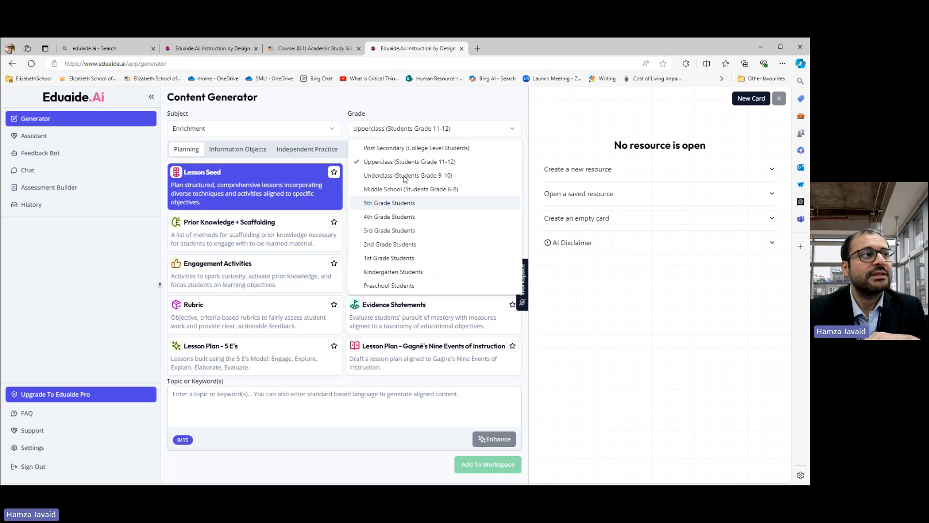
click(412, 150)
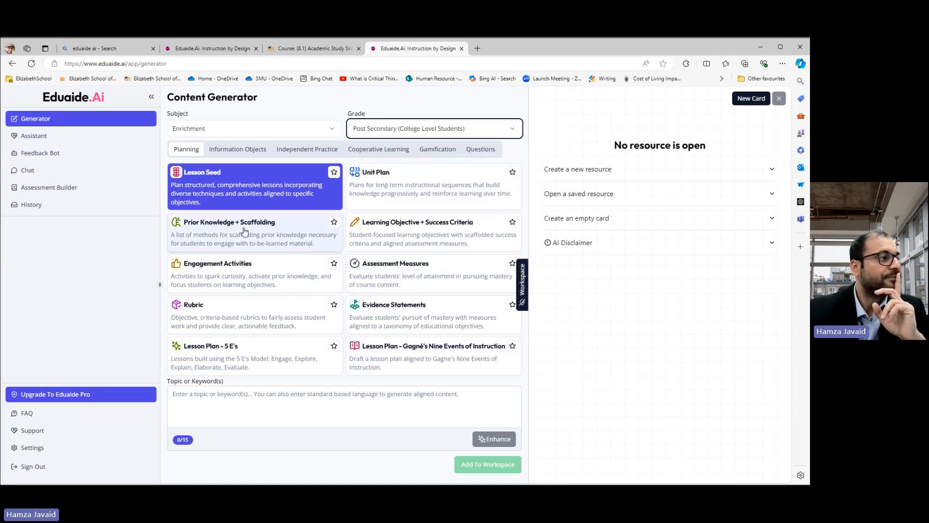
Step: Paste the copied learning objectives into the topic or keywords box
click(237, 399)
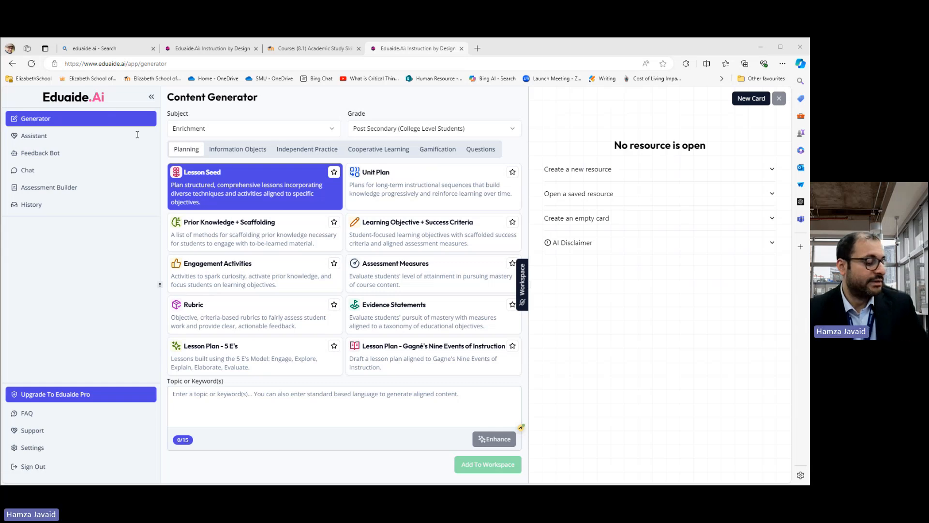
click(431, 401)
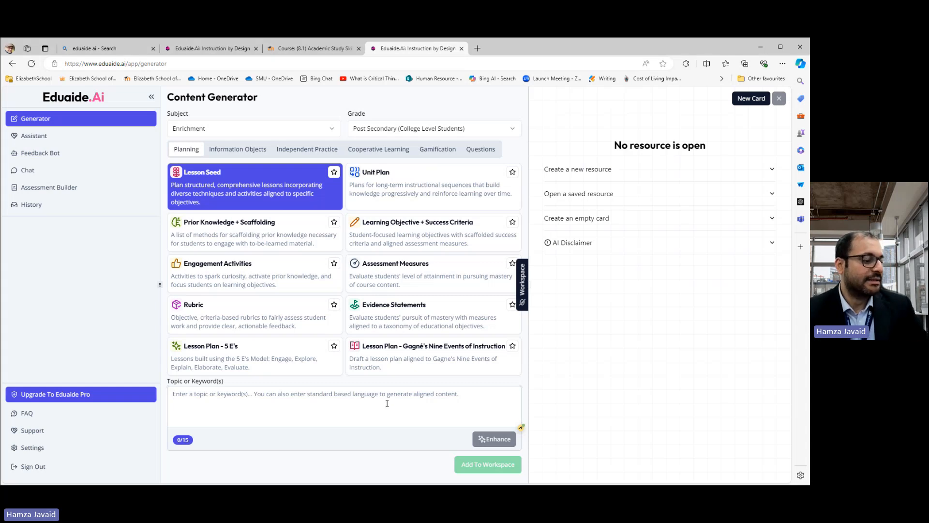
key(ctrl+v)
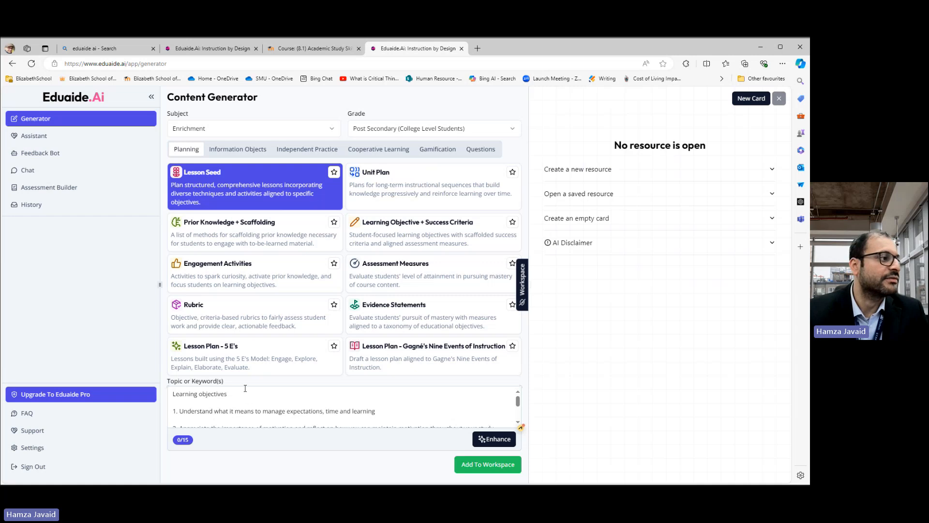
Step: Select the Lesson Plan - 5 E's resource and mark it as a favourite
click(270, 352)
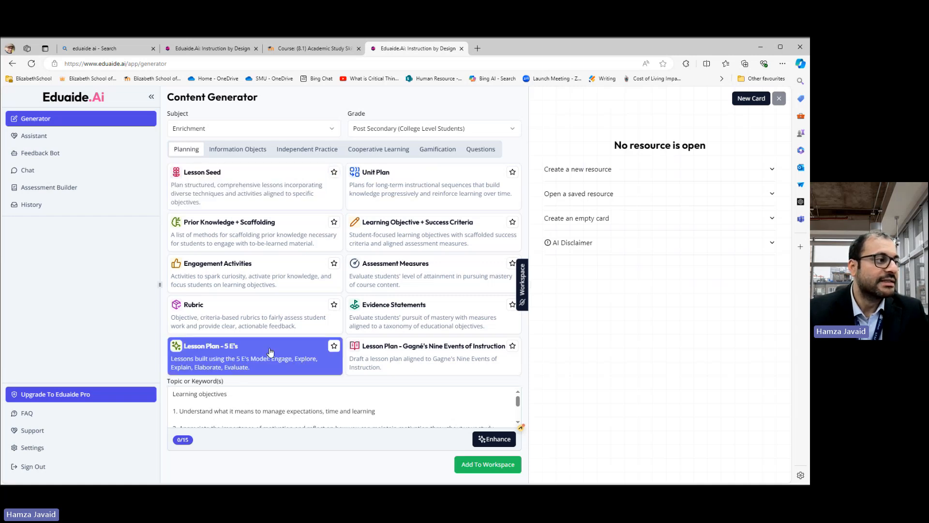
click(334, 346)
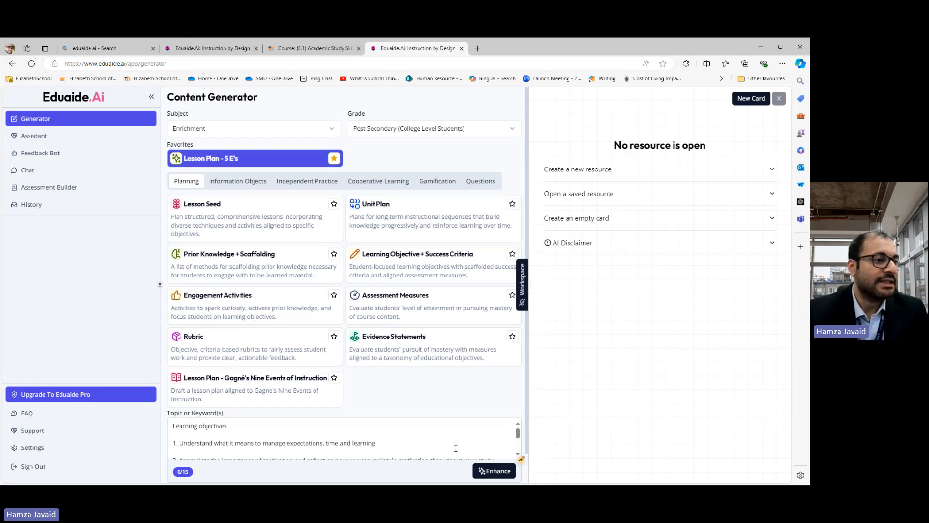
Step: Add the 5 E's lesson plan to the workspace to generate it
scroll(404, 360, down, 1)
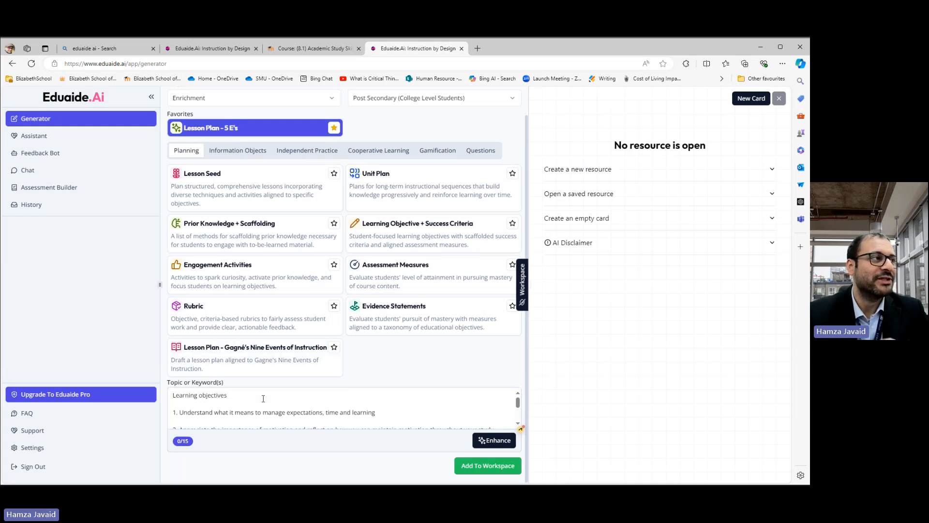
scroll(208, 411, down, 3)
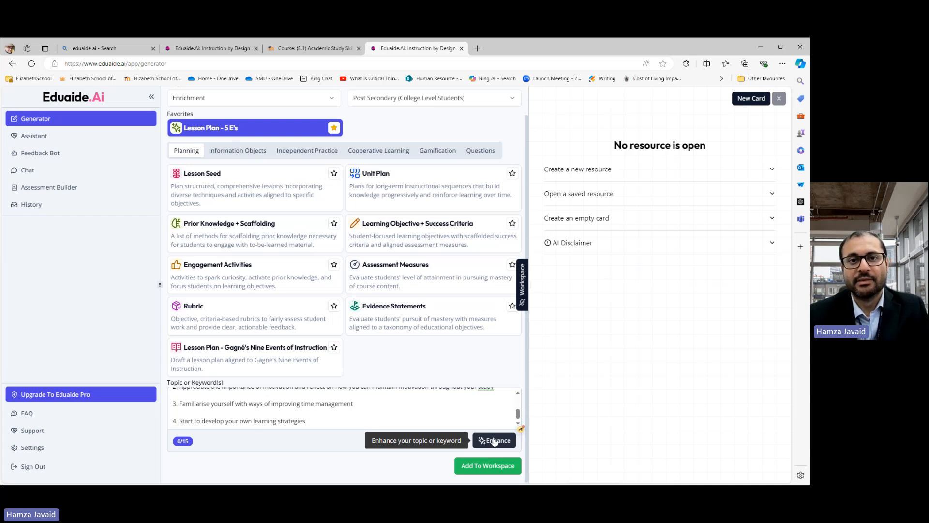
click(493, 464)
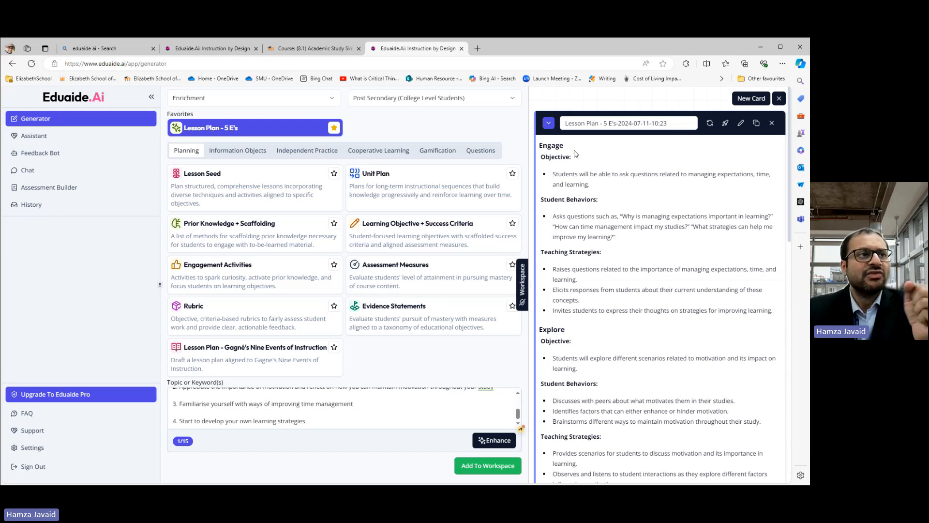
Step: Read through the Engage, Explore, Explain, Elaborate and Evaluate sections of the generated lesson plan
scroll(584, 174, down, 1)
scroll(585, 184, down, 3)
scroll(561, 252, down, 3)
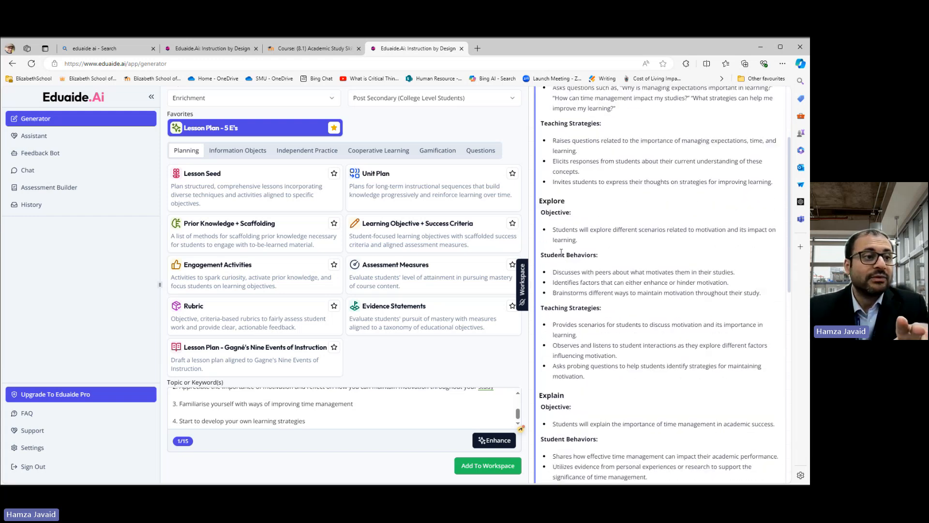
scroll(571, 247, down, 5)
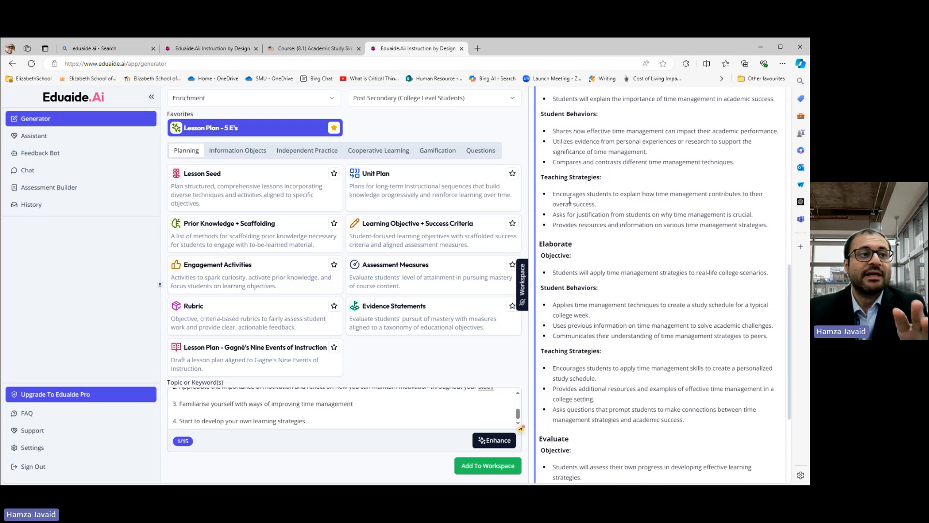
scroll(581, 241, down, 3)
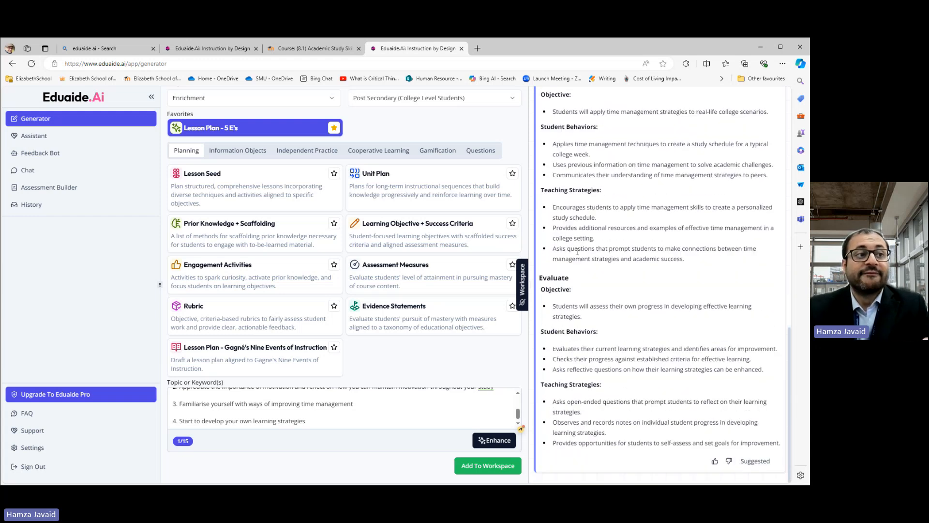
scroll(602, 297, up, 10)
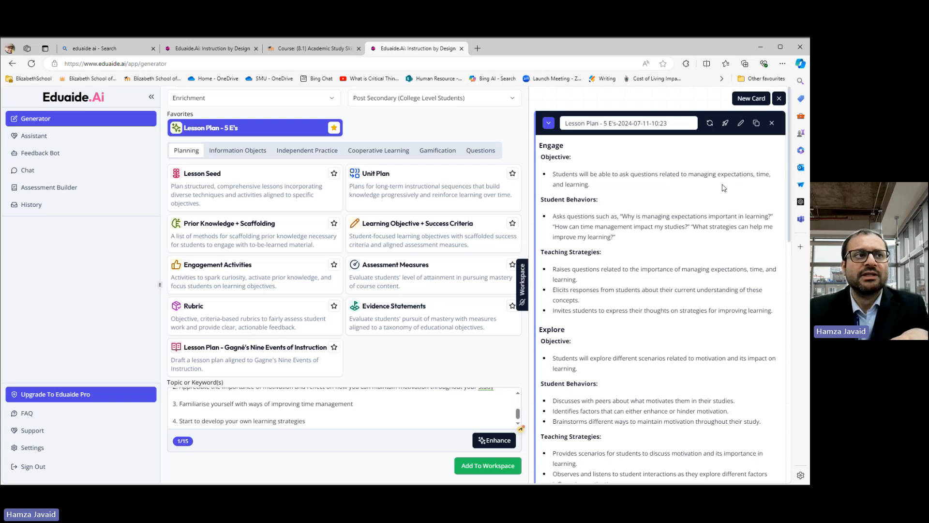
scroll(569, 196, down, 2)
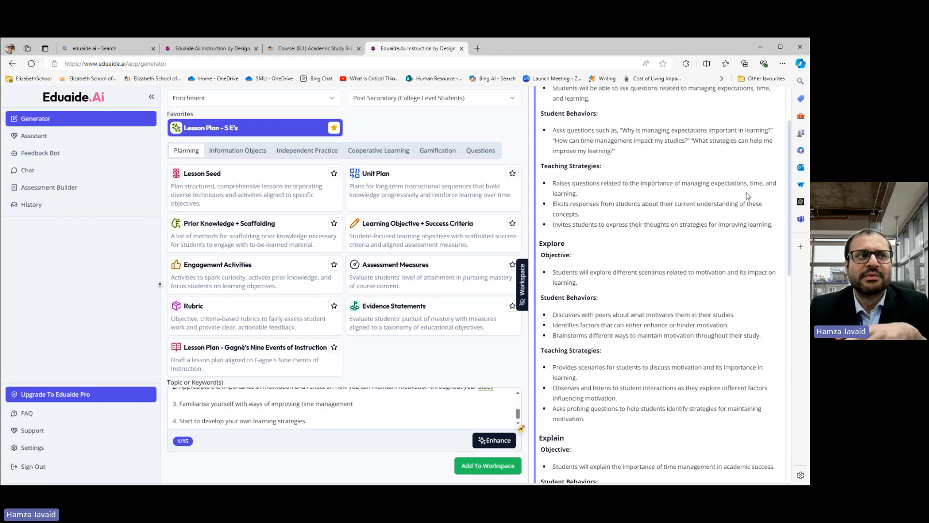
scroll(603, 247, down, 3)
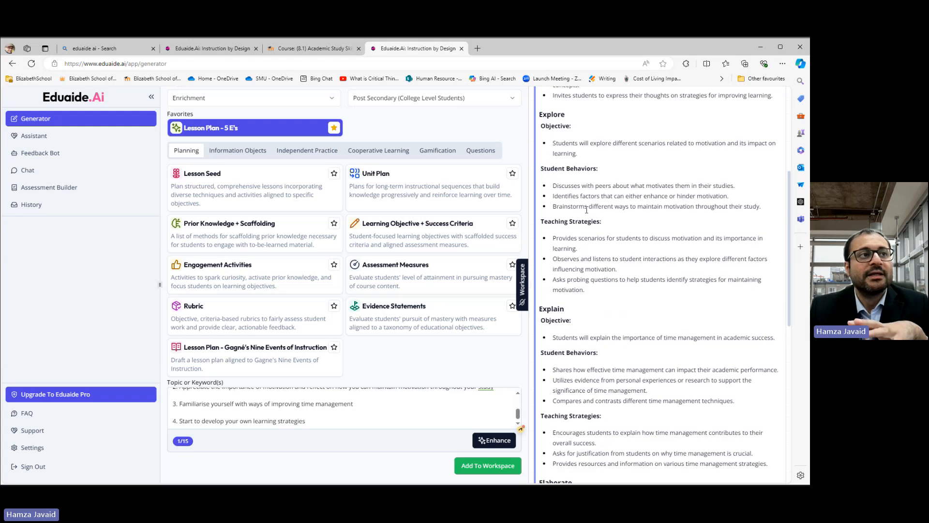
scroll(586, 233, down, 3)
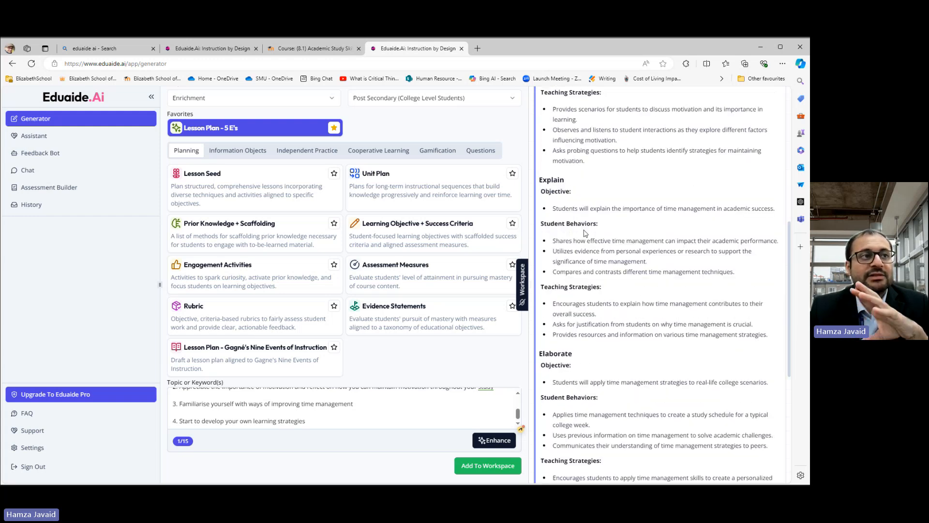
scroll(586, 233, down, 6)
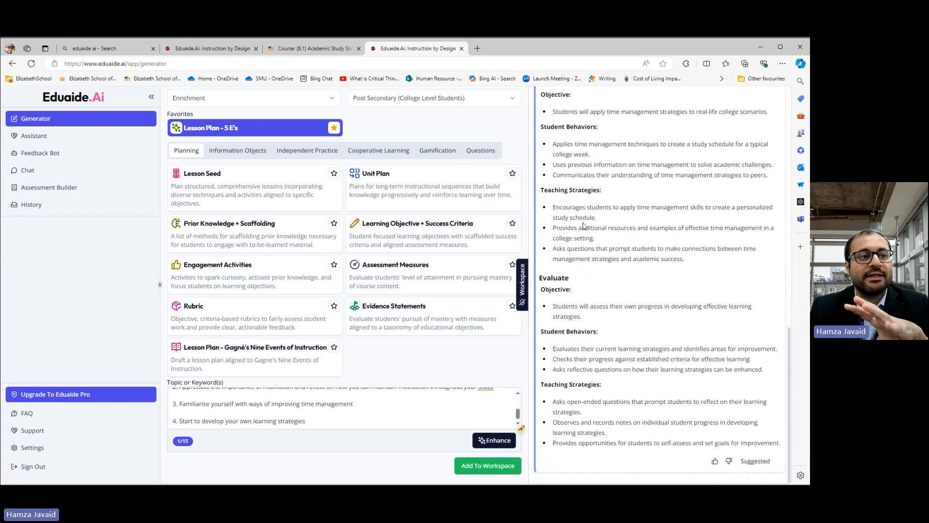
scroll(595, 319, up, 15)
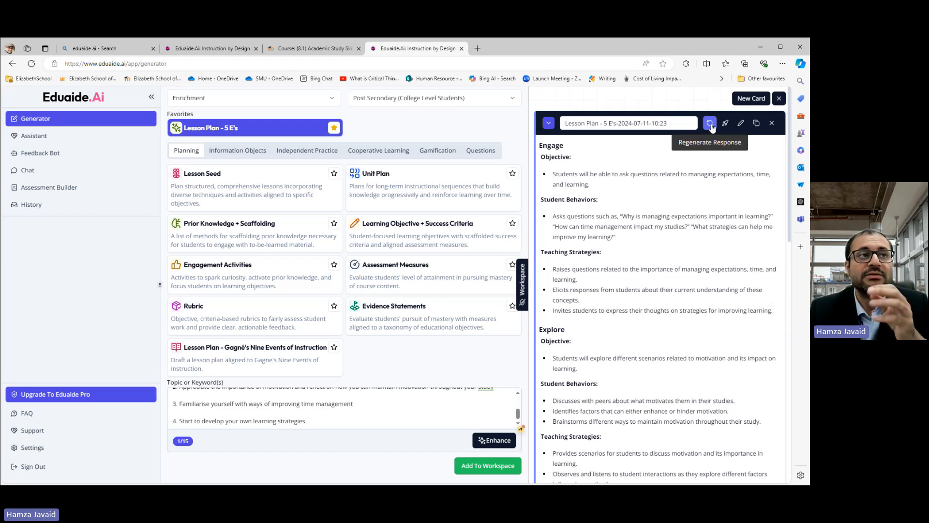
click(655, 123)
drag(687, 120, 608, 127)
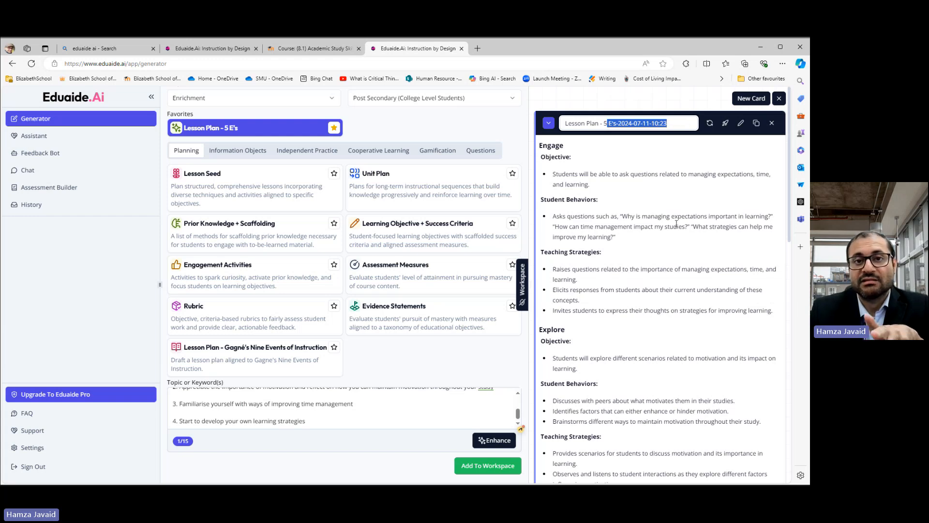
click(691, 205)
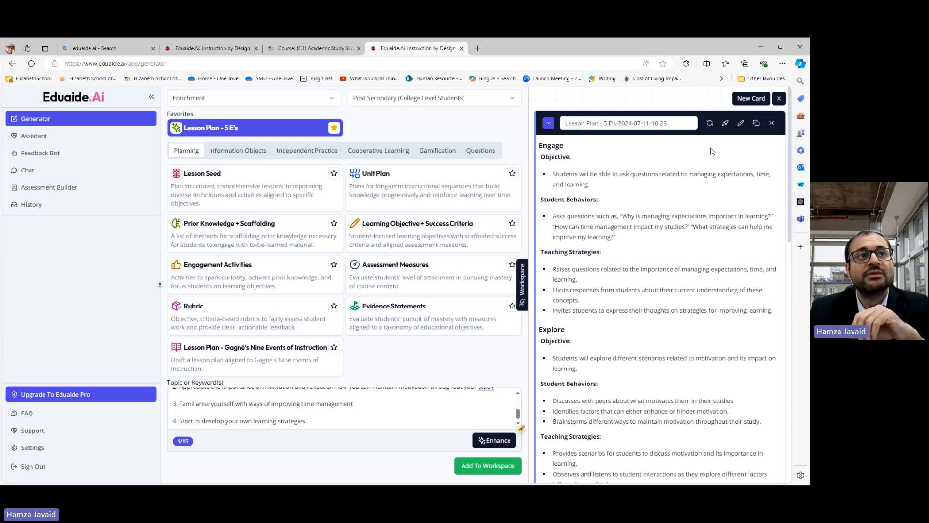
Step: Inspect the lesson plan card's edit mode and its menu of text-transformation options without applying any
click(740, 124)
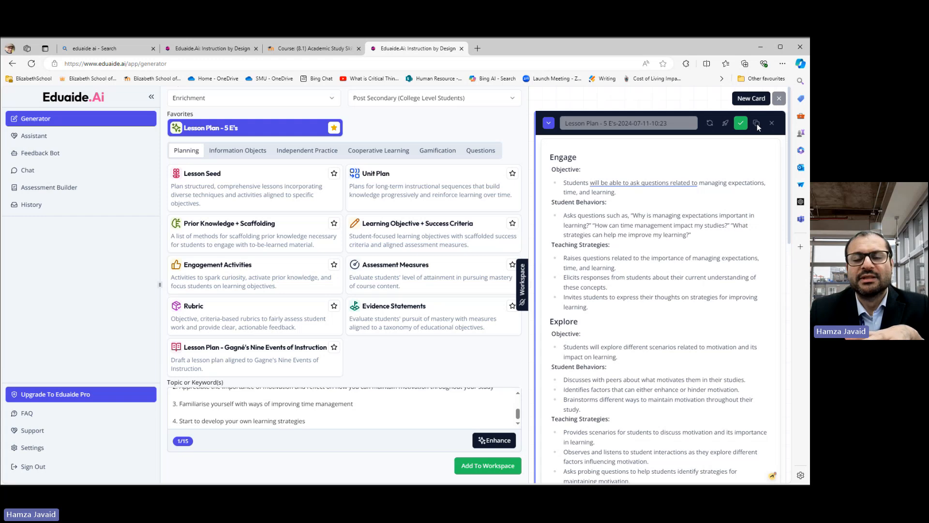
click(741, 123)
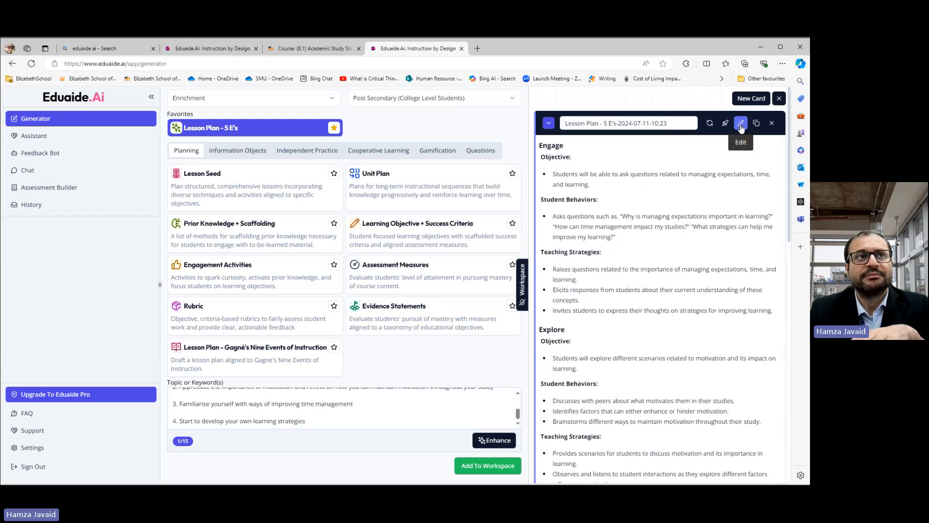
click(725, 124)
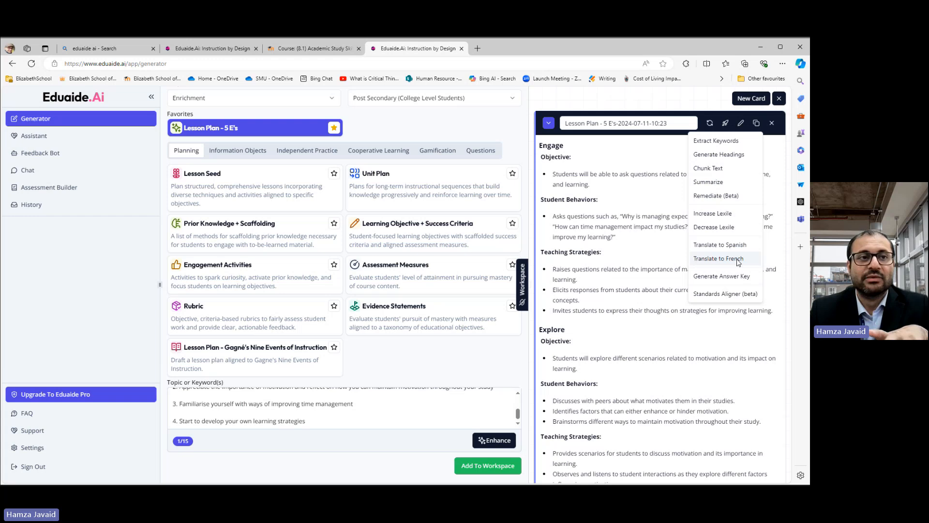
click(632, 288)
scroll(631, 281, down, 15)
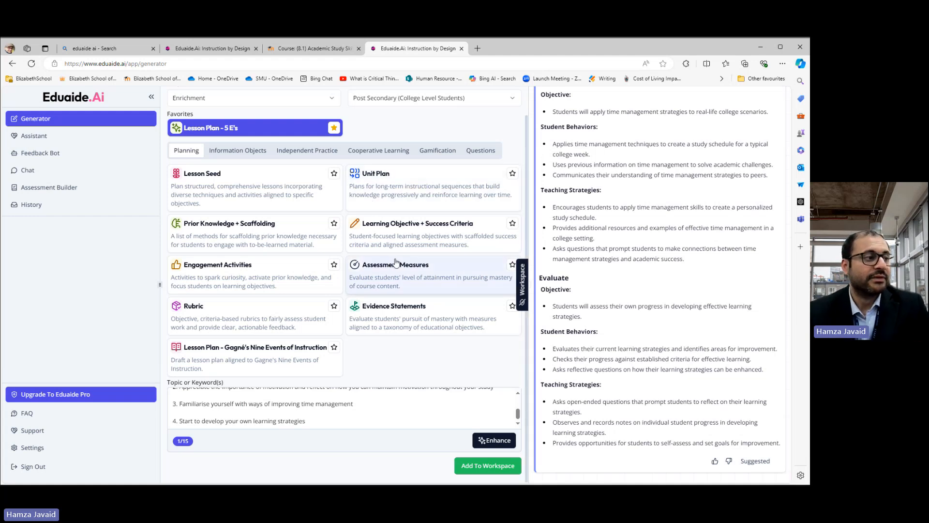
Step: Browse the planning and information resources and select the Vocabulary List resource
click(242, 312)
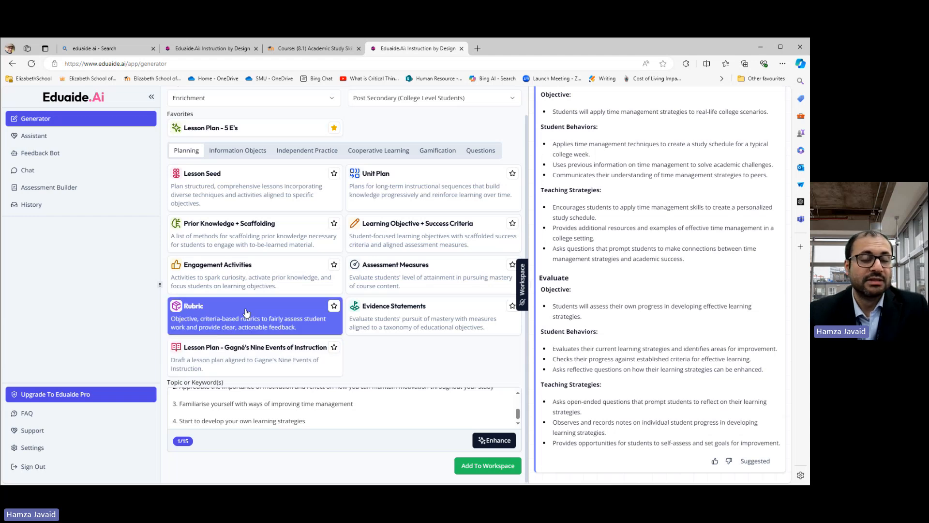
click(230, 240)
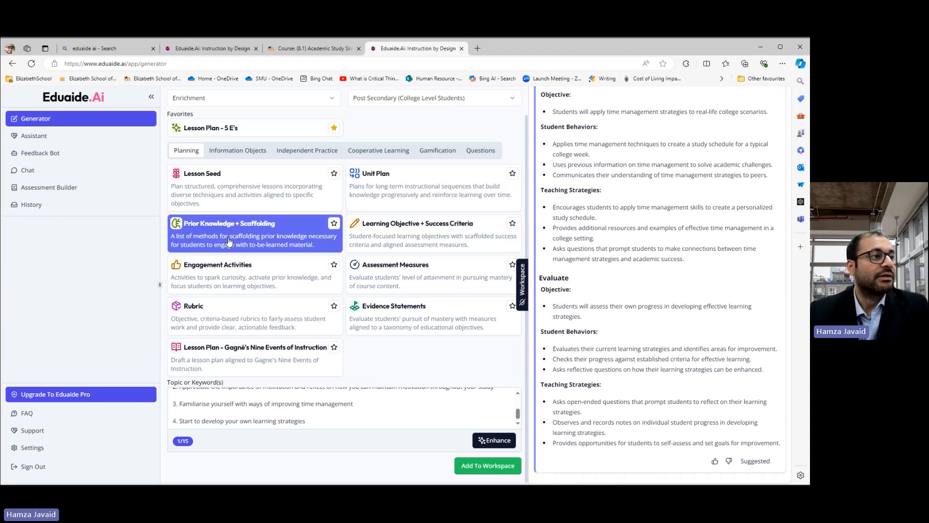
click(439, 237)
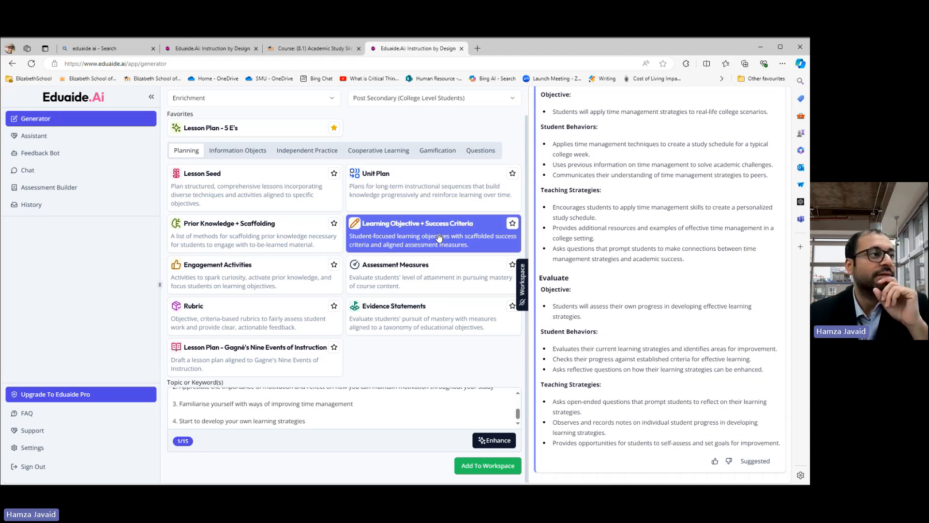
click(247, 151)
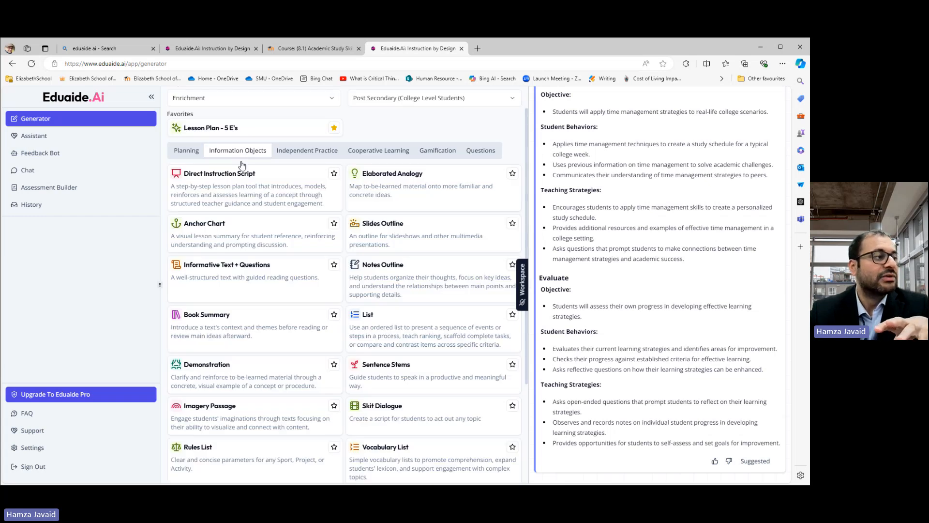
click(230, 337)
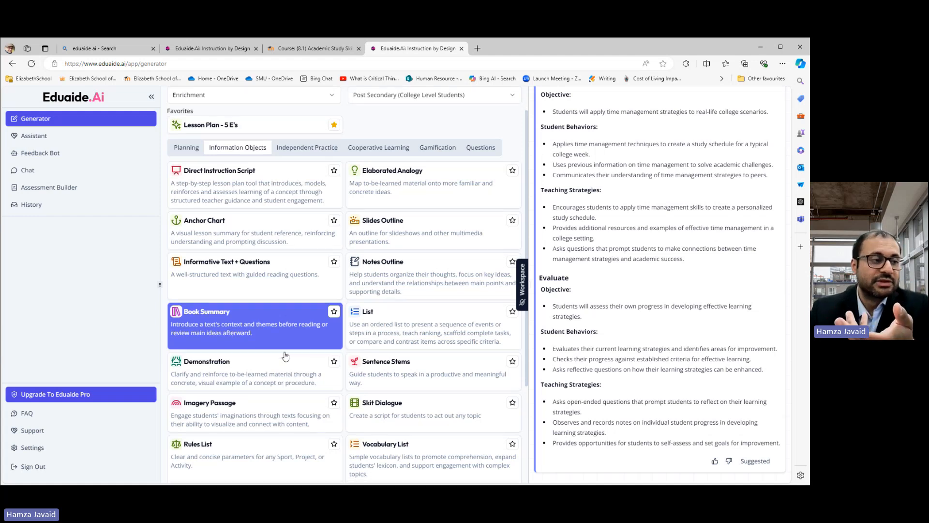
scroll(284, 353, down, 3)
click(400, 323)
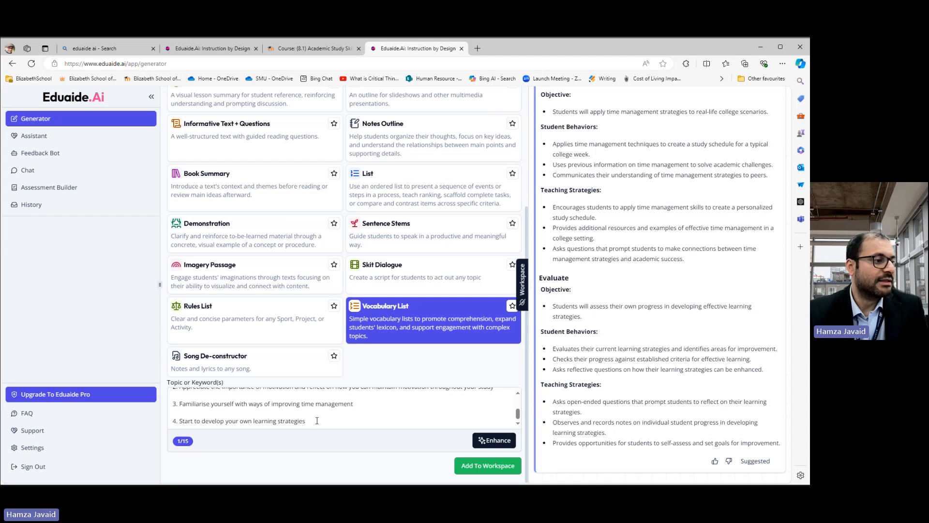
Step: Replace the topic text with the pasted 'How to Participate in a Debate – Developing Interpersonal Skills' and enhance it
drag(319, 422, 146, 365)
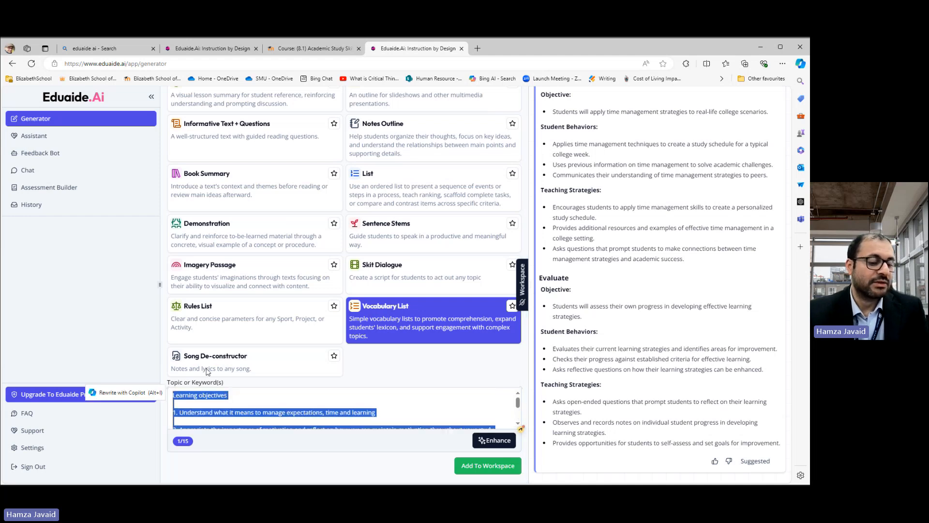
key(BackSpace)
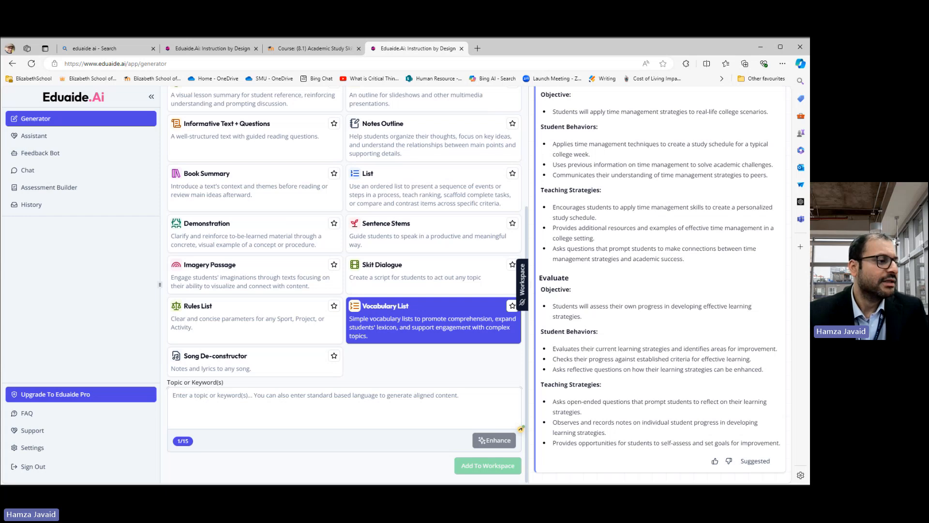
key(alt+Tab)
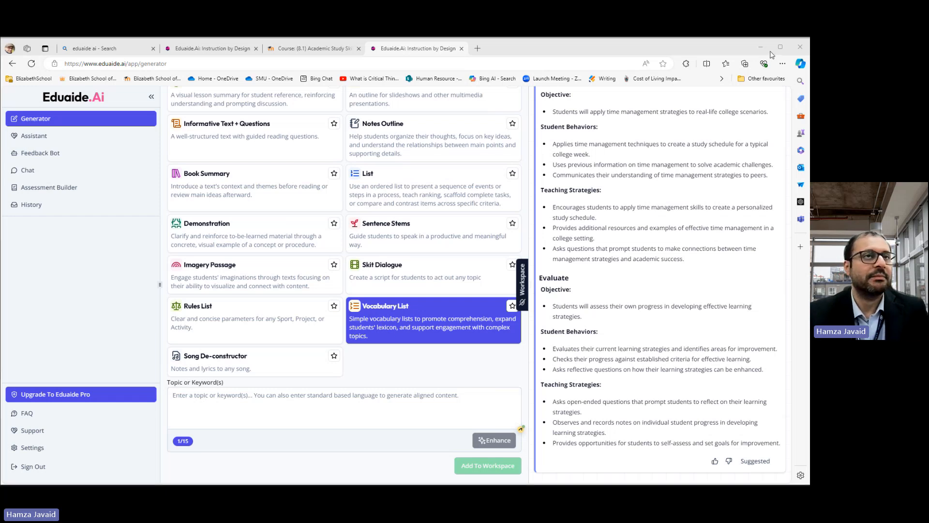
text(How to Participate in a Debate – Developing Interpersonal Skills)
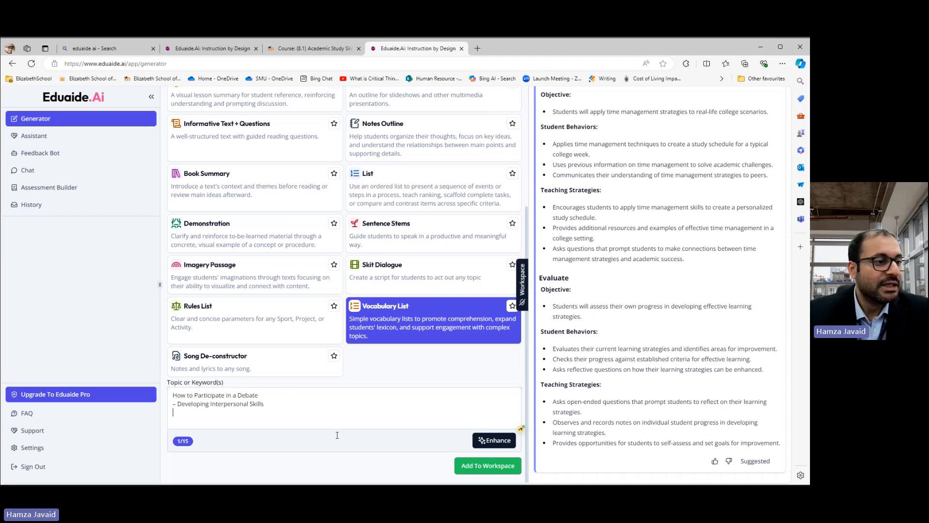
click(502, 443)
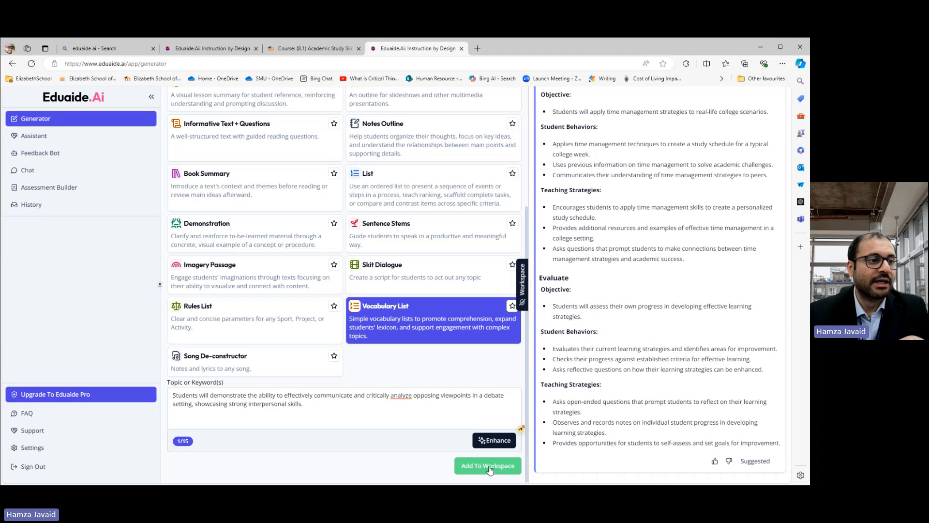
Step: Add the Vocabulary List to the workspace to generate it
scroll(208, 242, up, 3)
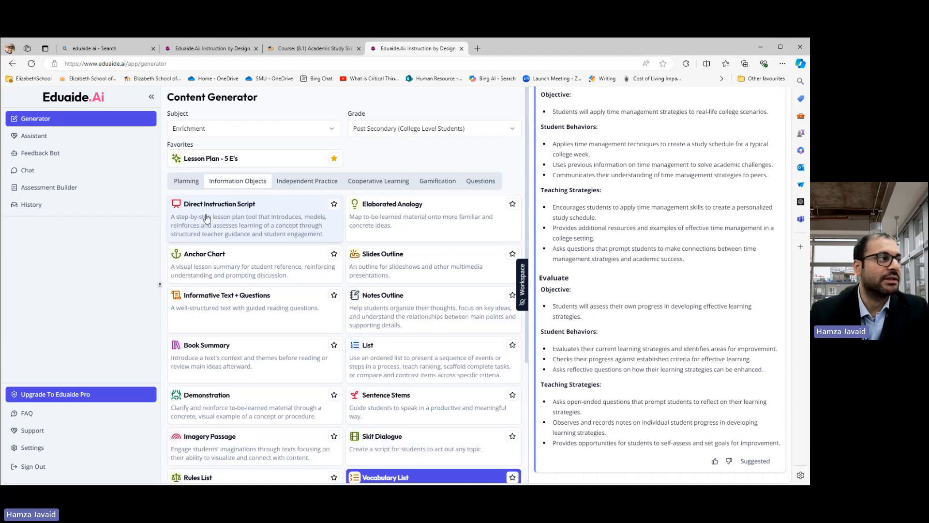
scroll(237, 280, down, 3)
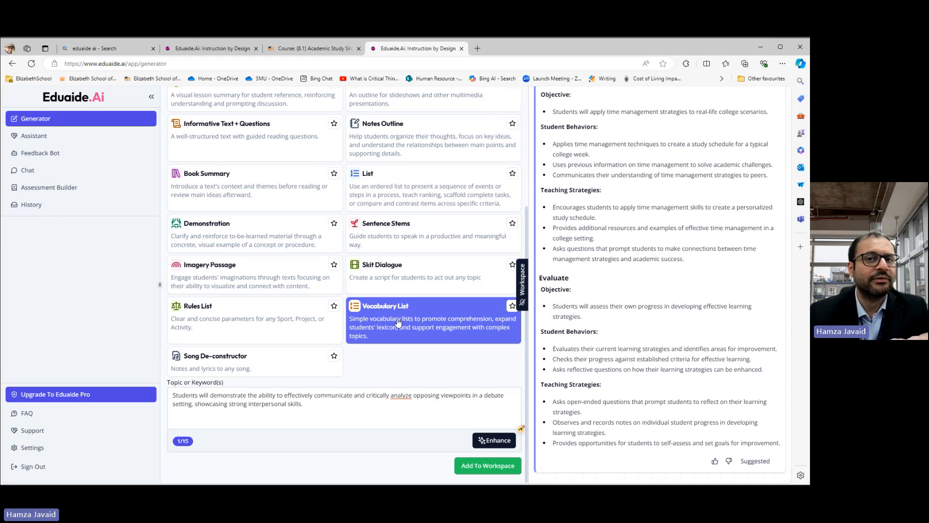
click(484, 466)
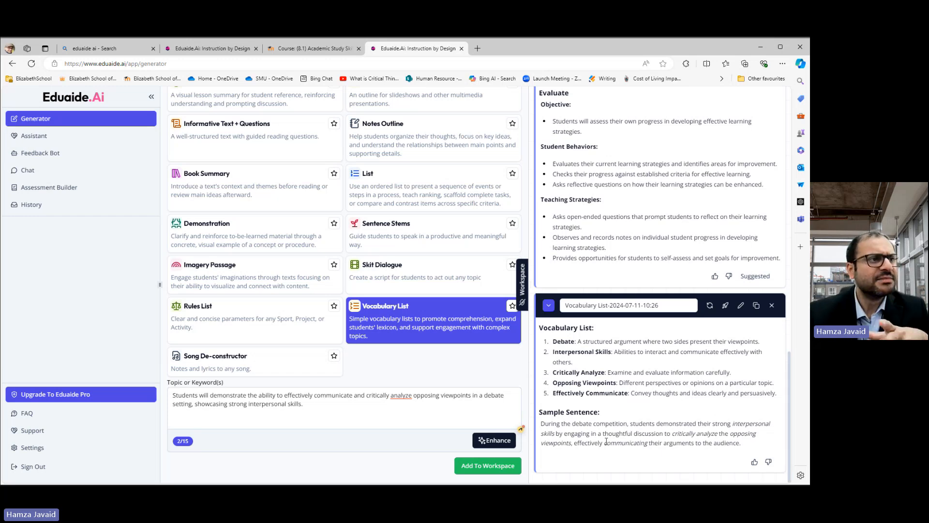
Step: Select the Word Search gamification resource and add it to the workspace to generate the puzzle
scroll(434, 316, up, 3)
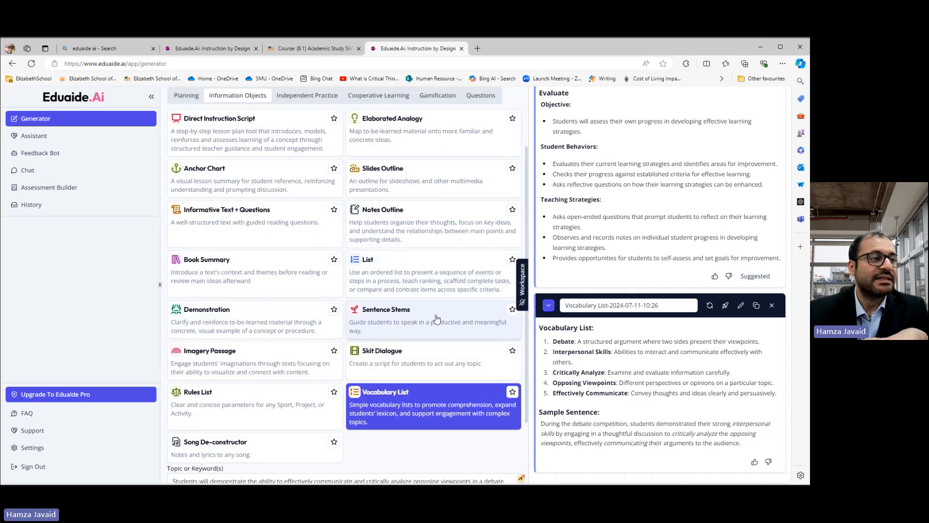
scroll(435, 315, up, 3)
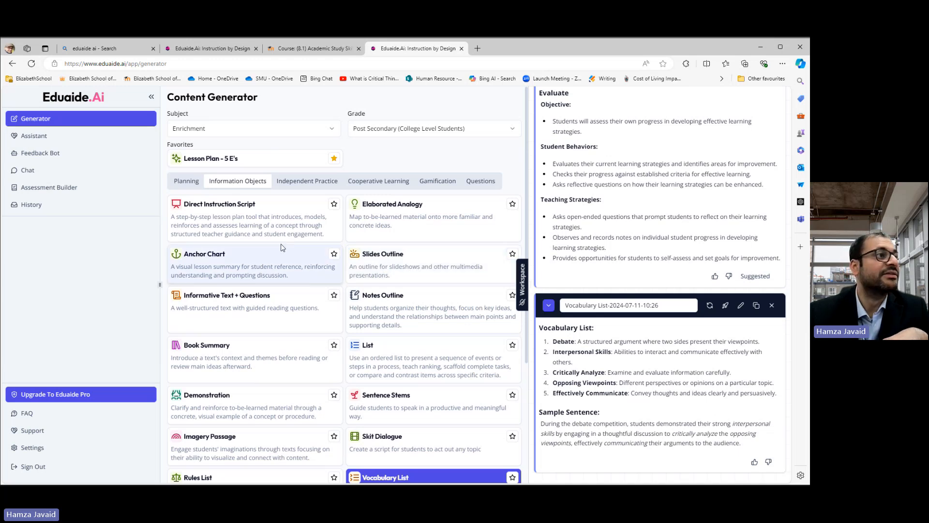
click(434, 181)
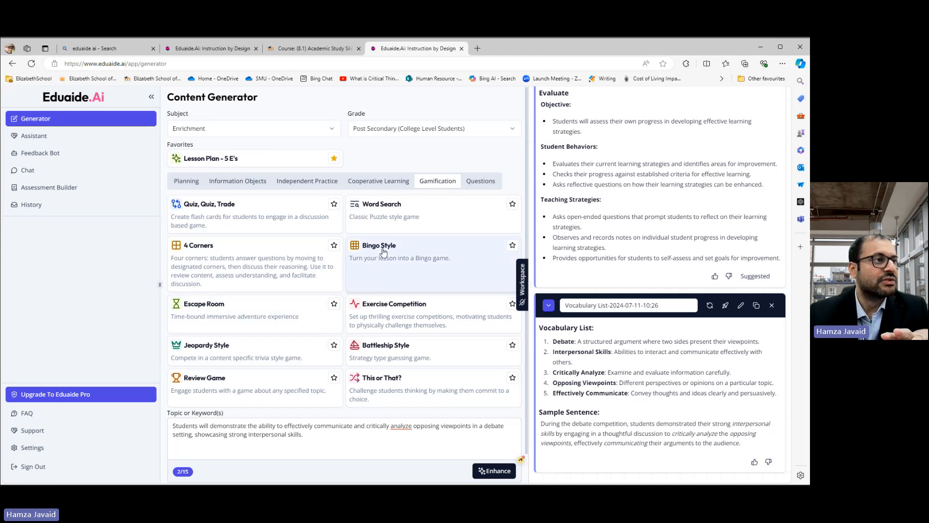
click(378, 217)
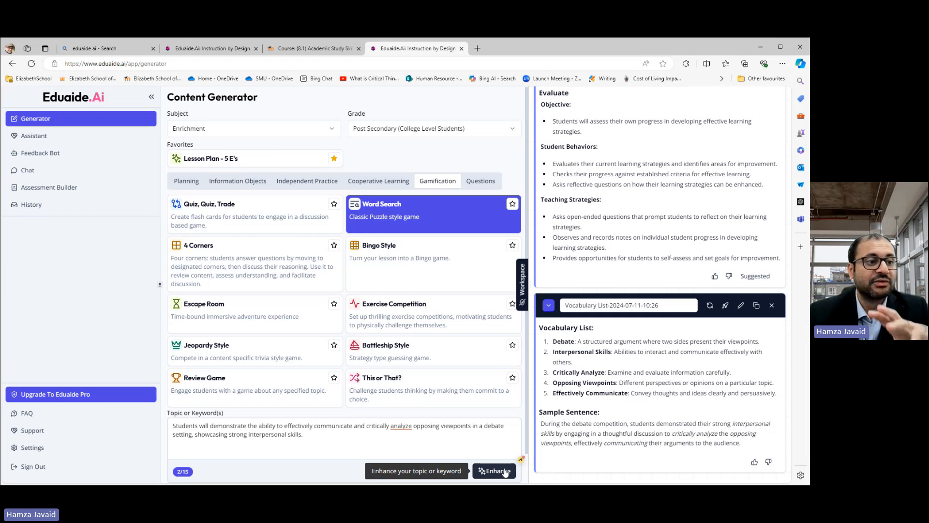
scroll(467, 469, down, 1)
click(469, 472)
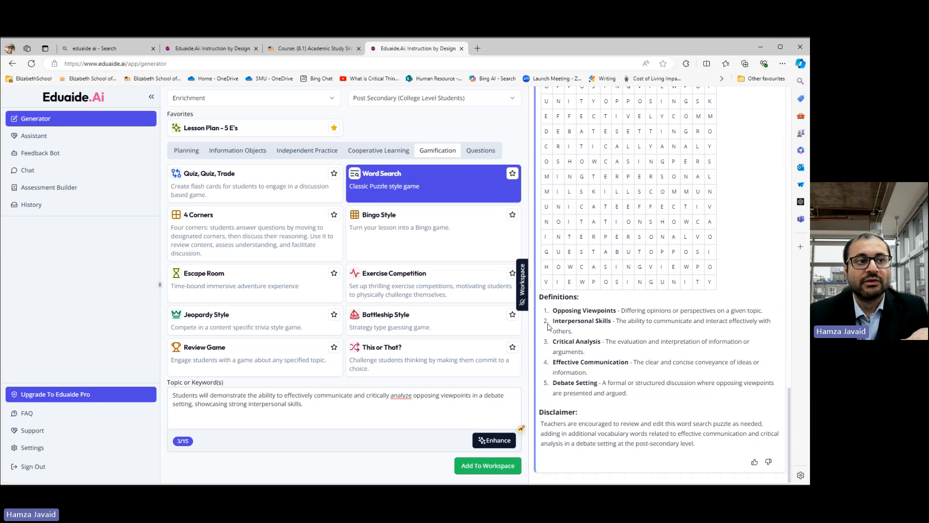
Step: Review the generated word search and browse the question resource types such as Discussion Prompts and Fill In The Blank Questions
scroll(572, 243, up, 3)
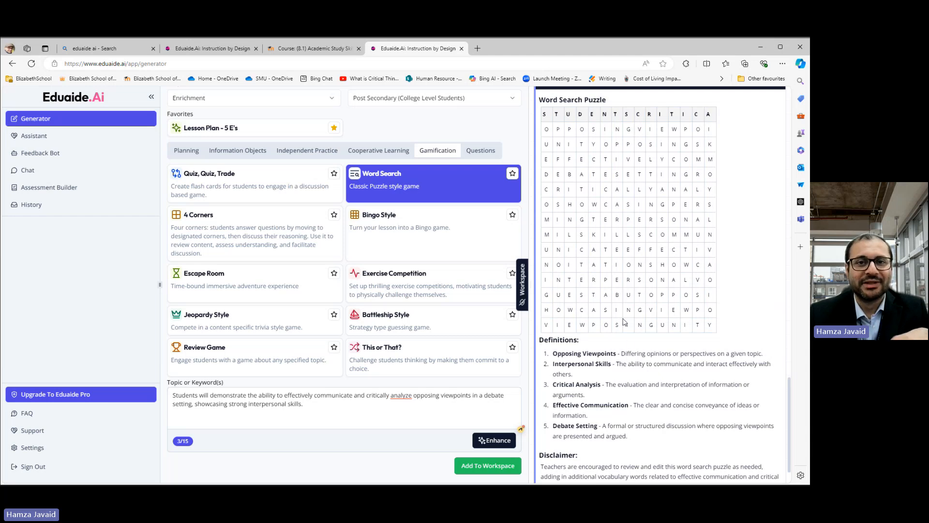
scroll(416, 302, up, 1)
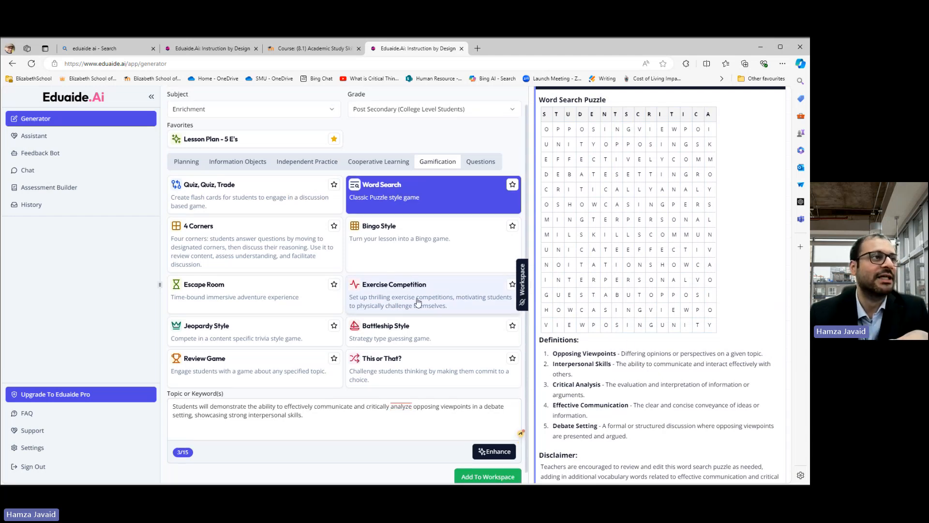
click(480, 180)
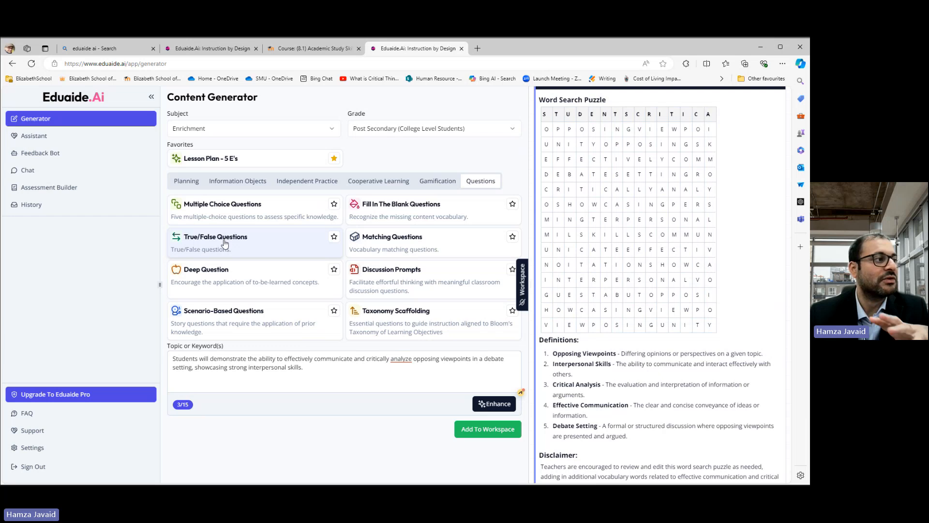
click(412, 283)
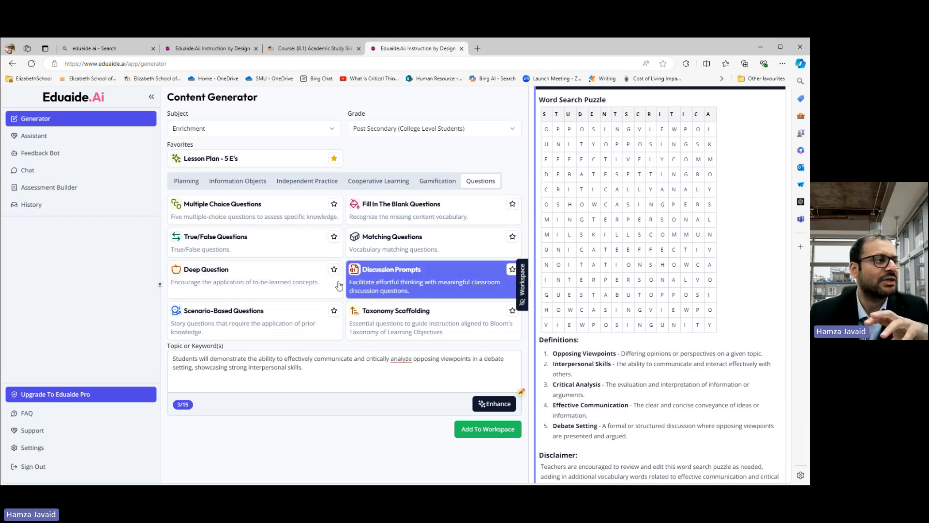
click(419, 322)
click(420, 213)
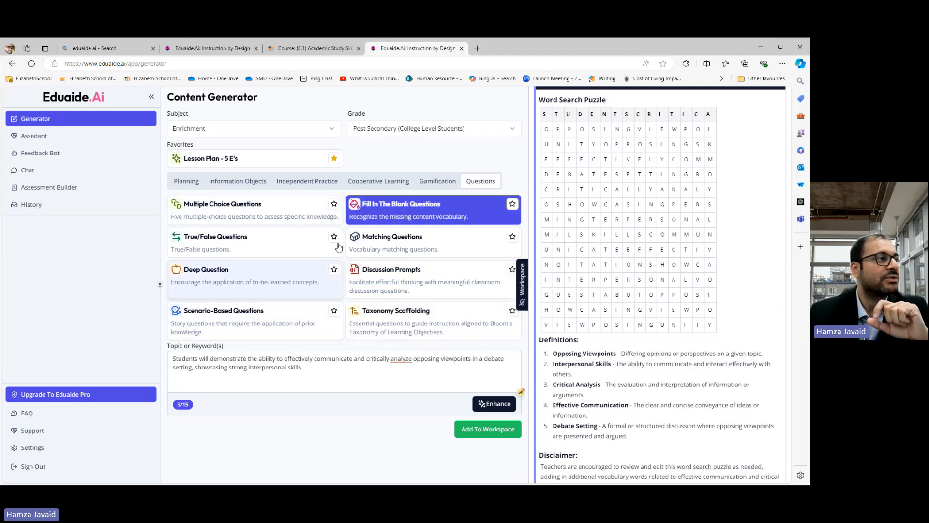
Step: Mark the Word Search and Vocabulary List resources as favourites
click(436, 182)
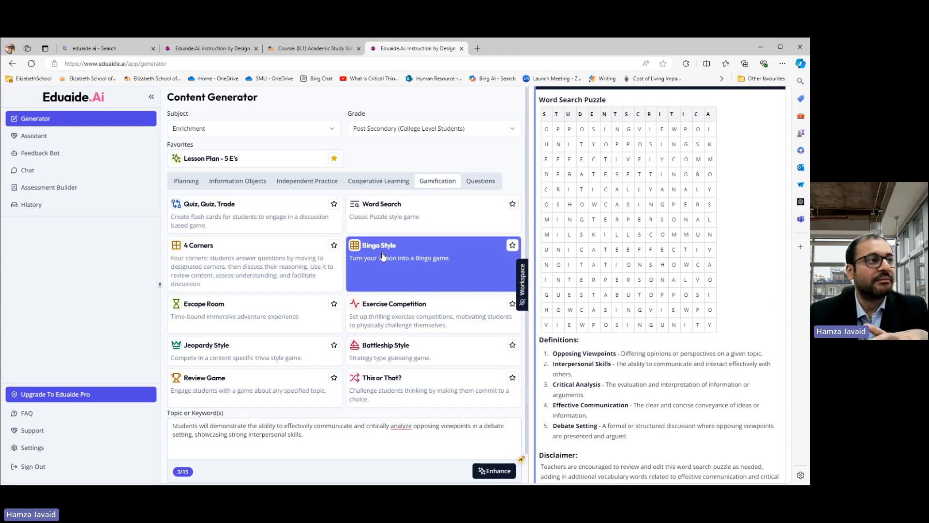
click(512, 205)
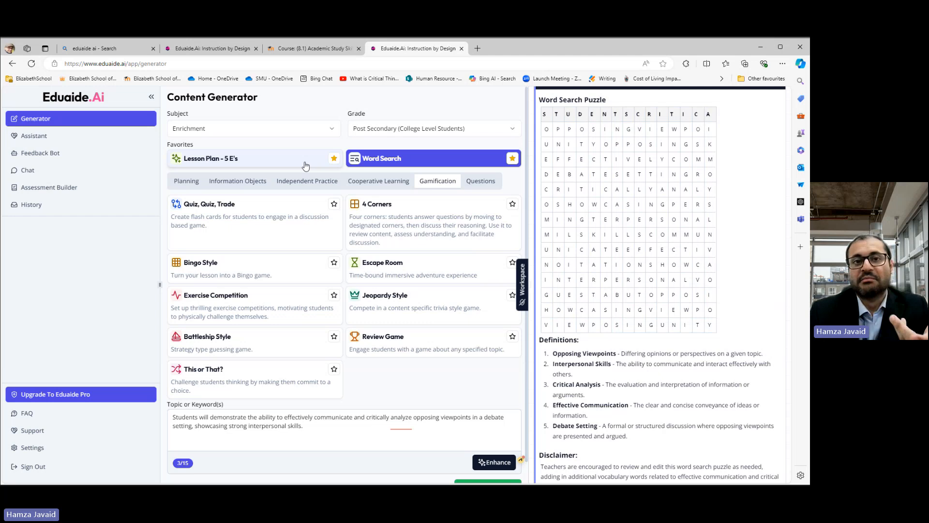
click(237, 183)
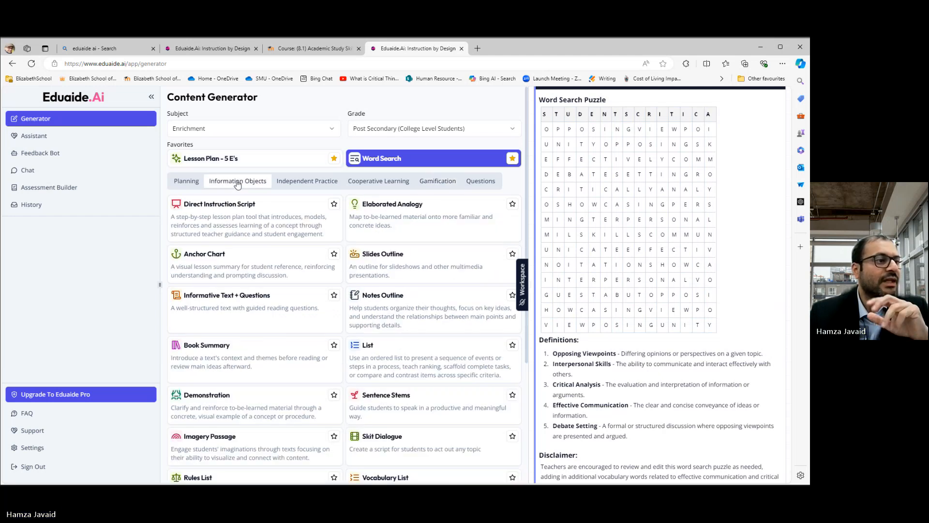
scroll(370, 286, down, 3)
click(393, 320)
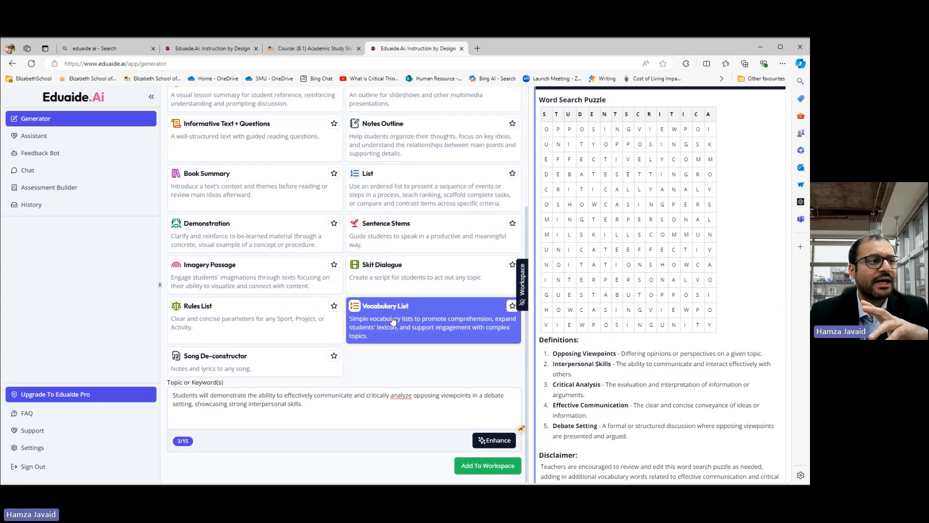
click(511, 306)
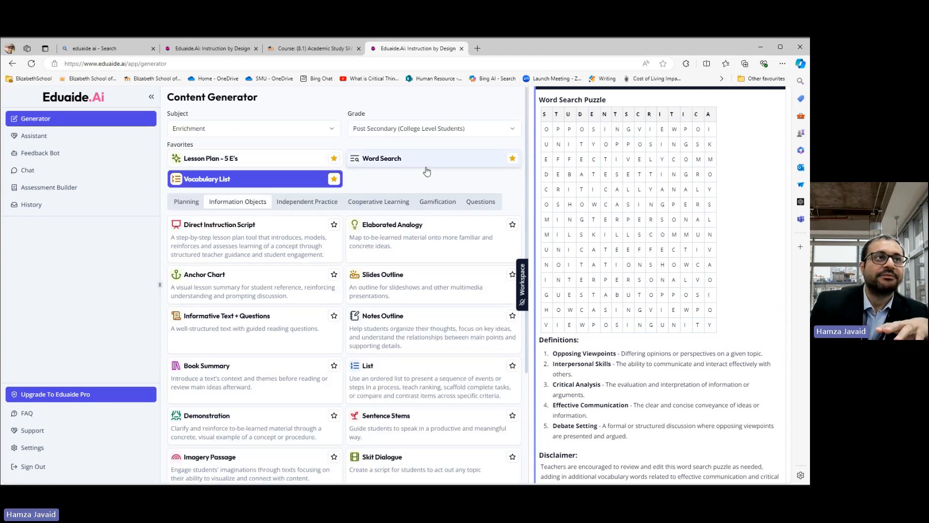
scroll(665, 208, down, 15)
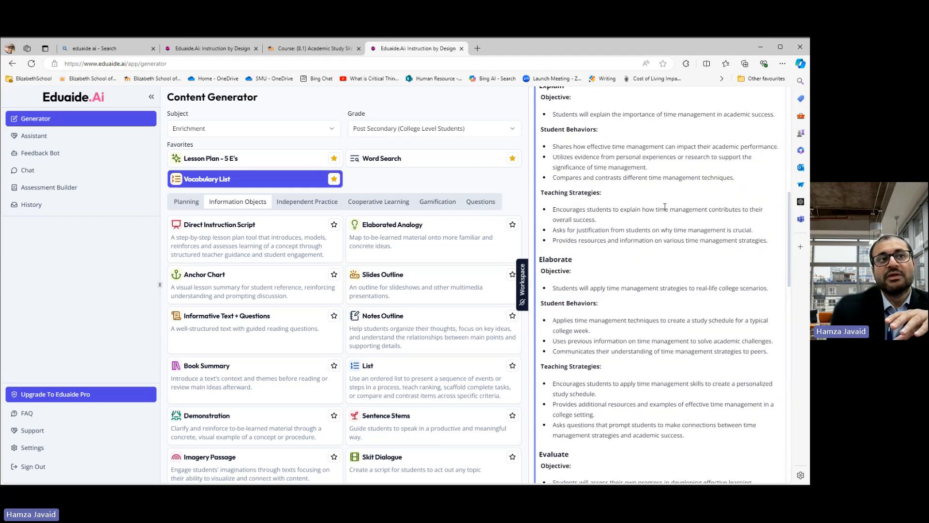
scroll(665, 207, up, 10)
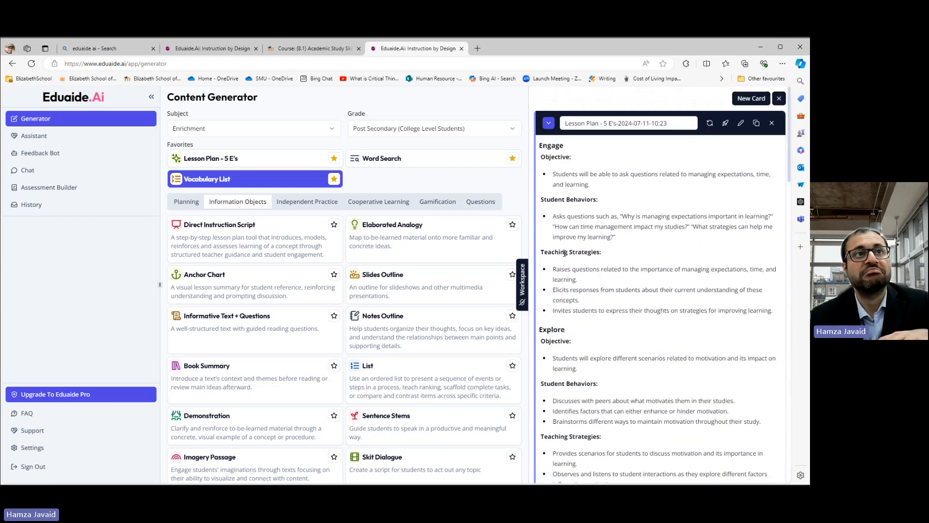
Step: Open the Teaching Assistant and browse its Professional Duties, Accessibility, Wellness and Administrative tools
click(756, 124)
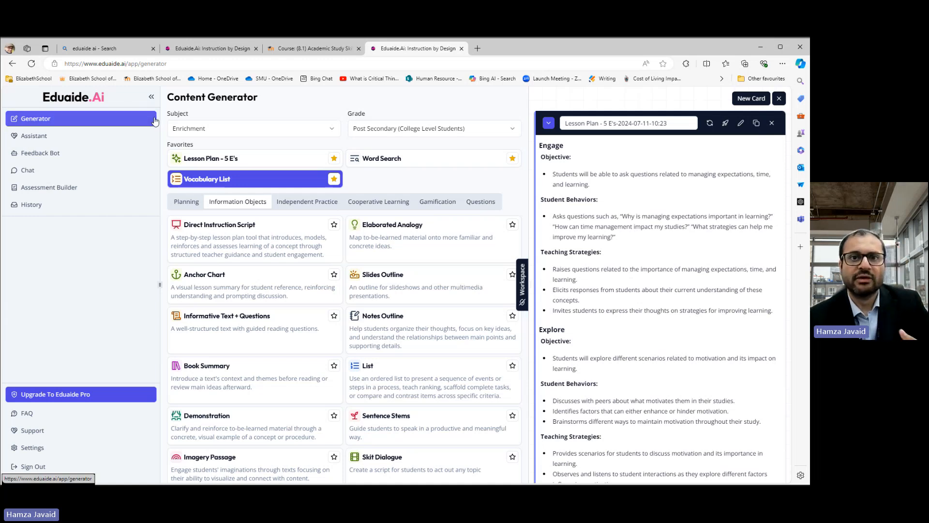
click(41, 139)
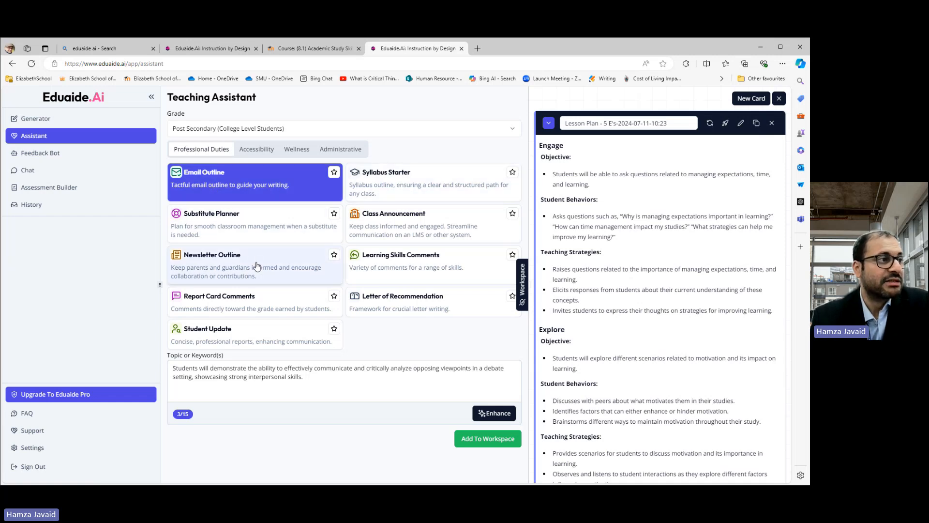
click(404, 271)
click(408, 306)
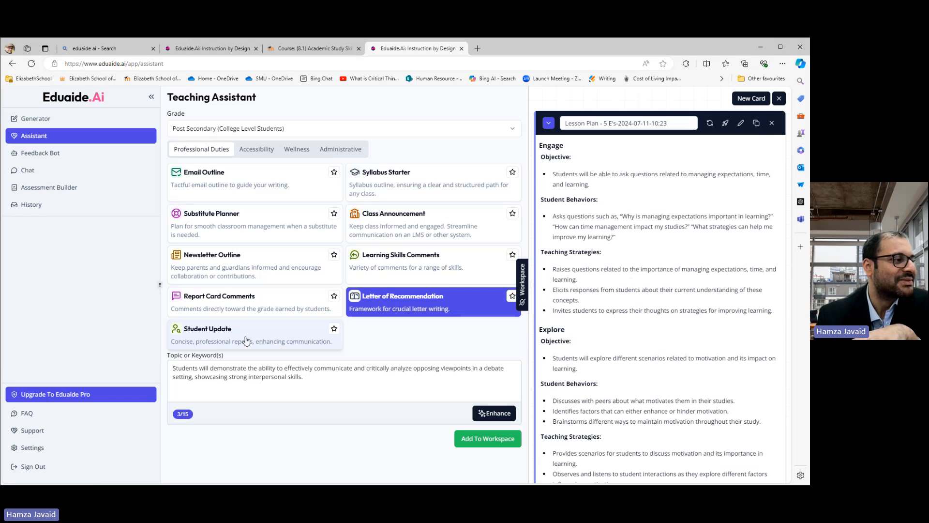
click(259, 150)
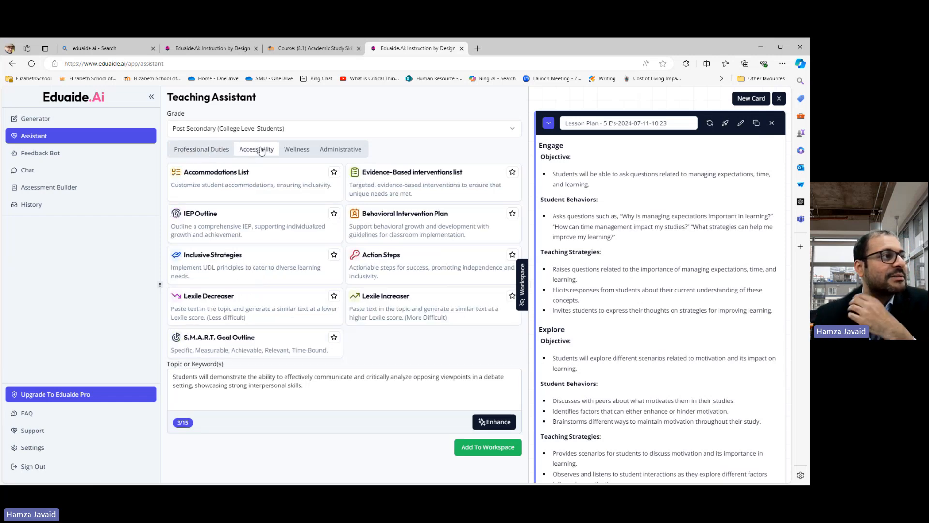
click(295, 149)
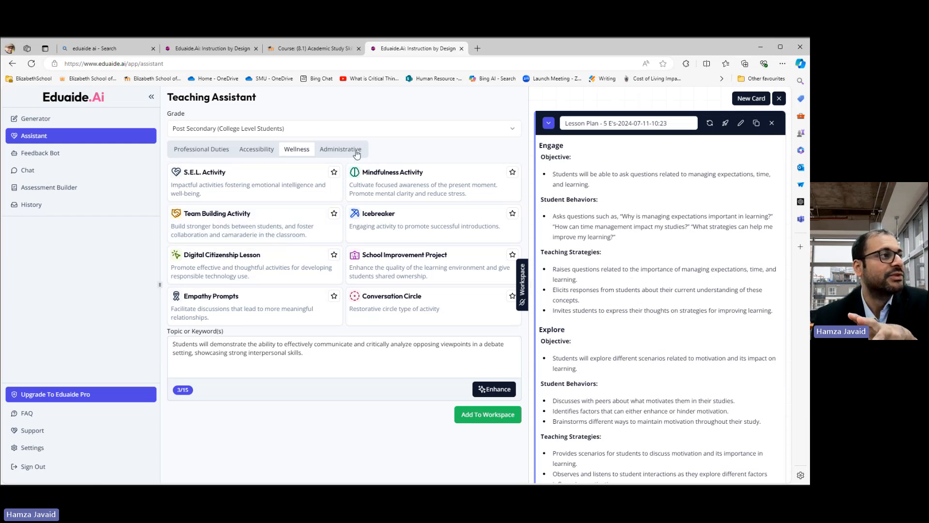
click(356, 153)
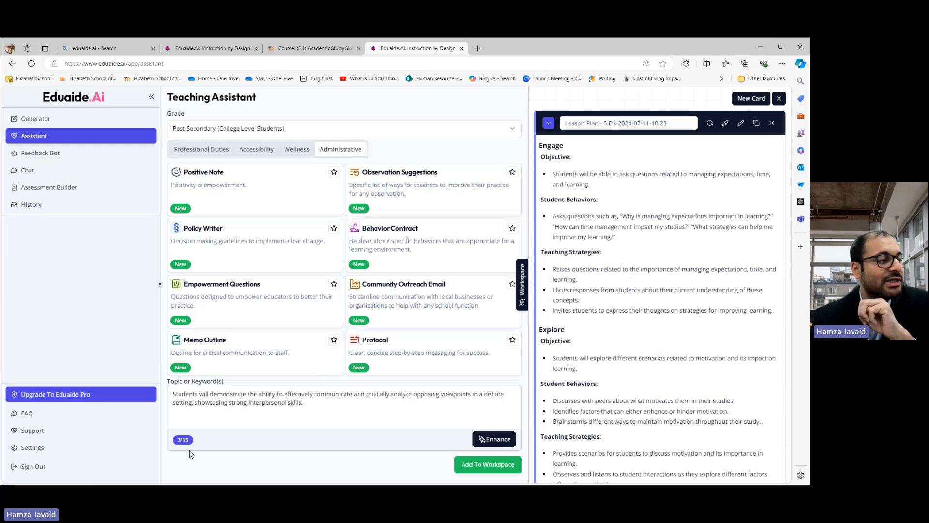
mouse_move(181, 443)
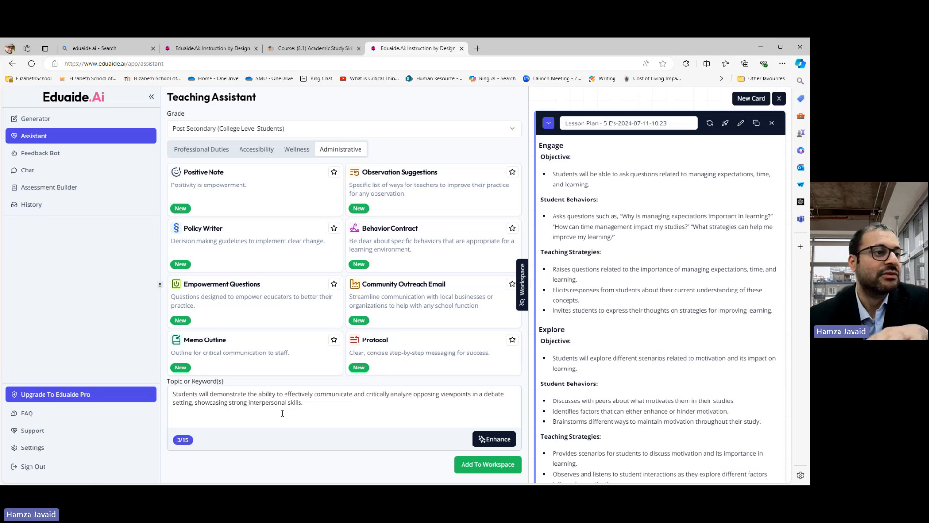
Step: Browse the Feedback Bot, Chat and Assessment Builder pages, then return to the Content Generator
click(57, 157)
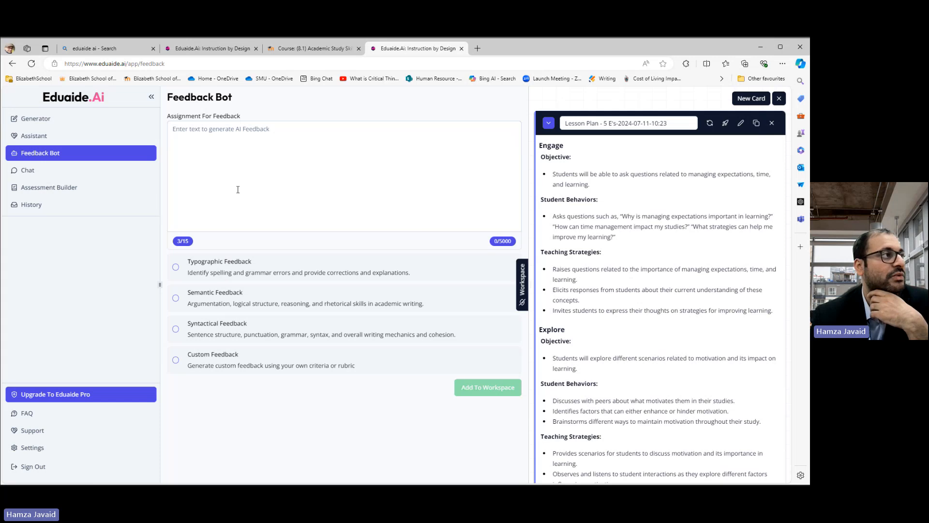
click(234, 175)
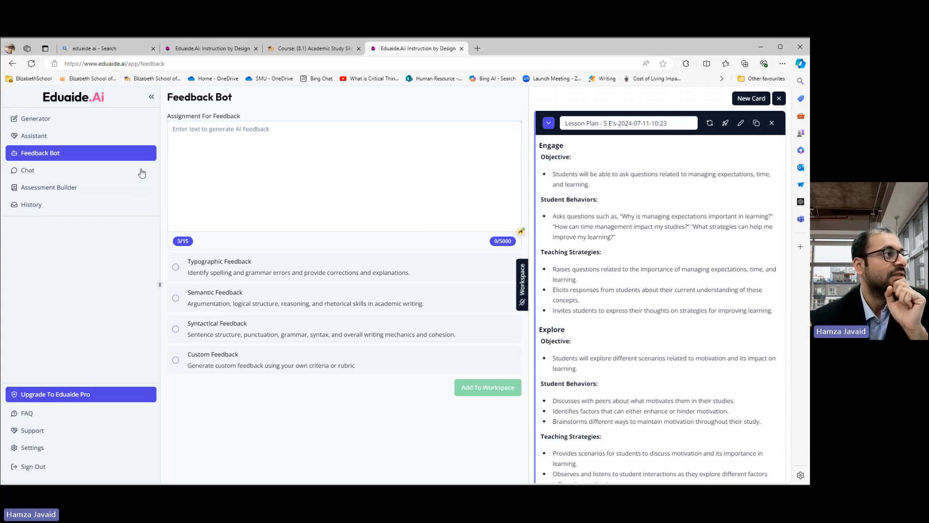
click(250, 153)
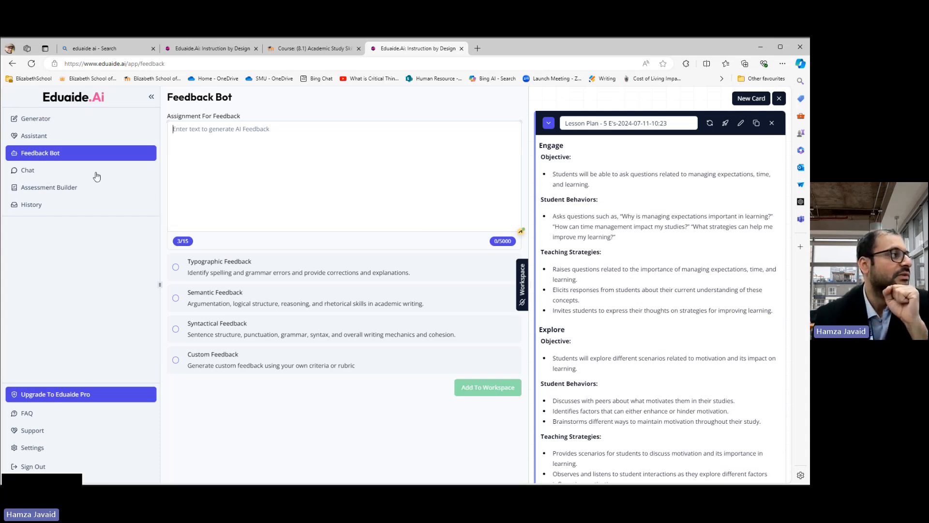
click(71, 172)
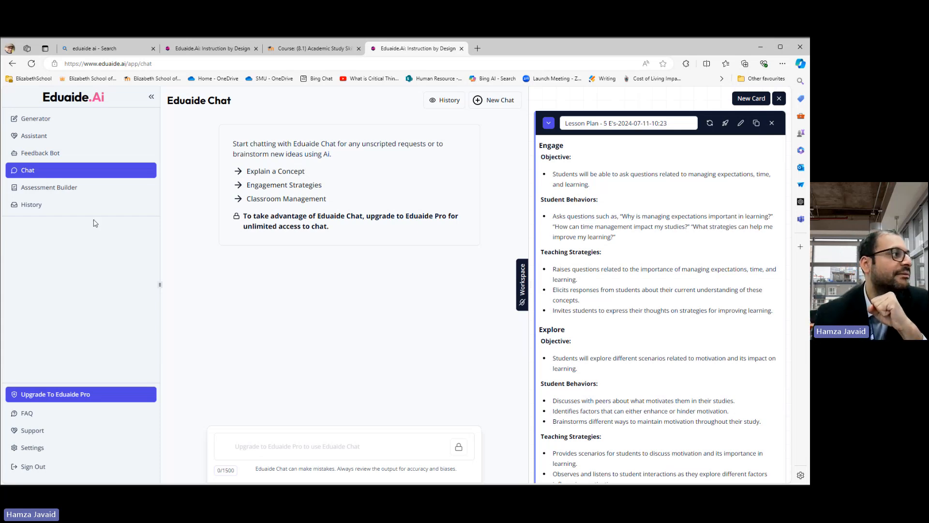
click(48, 189)
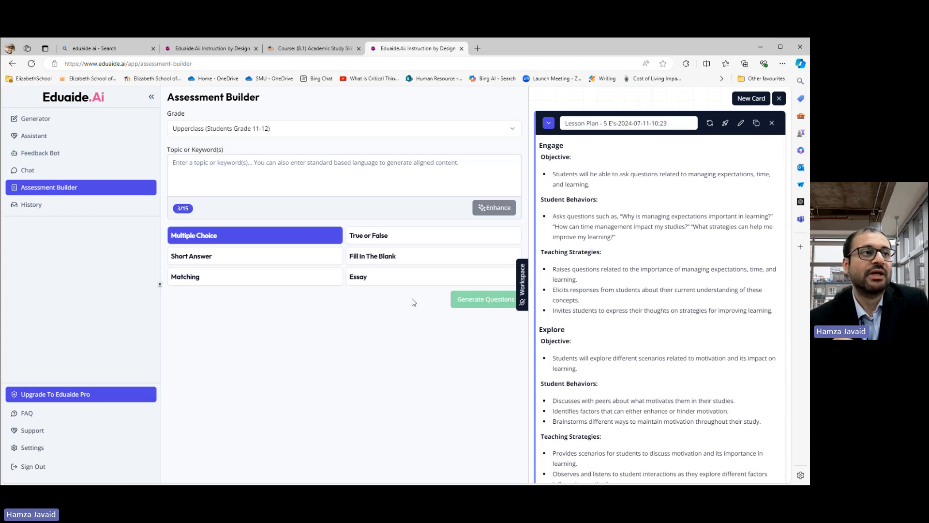
click(55, 119)
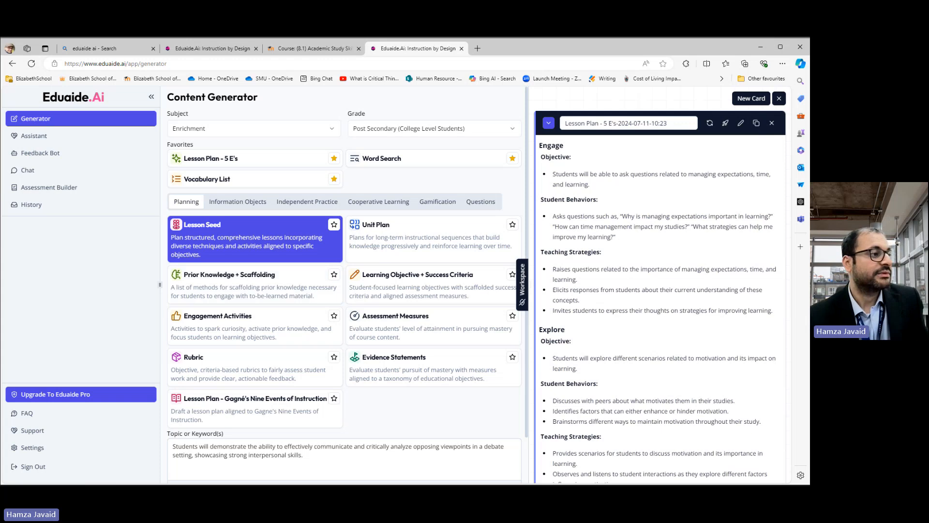
Step: Clear the existing text from the Topic or Keyword(s) field
scroll(408, 449, down, 2)
drag(305, 405, 168, 400)
key(BackSpace)
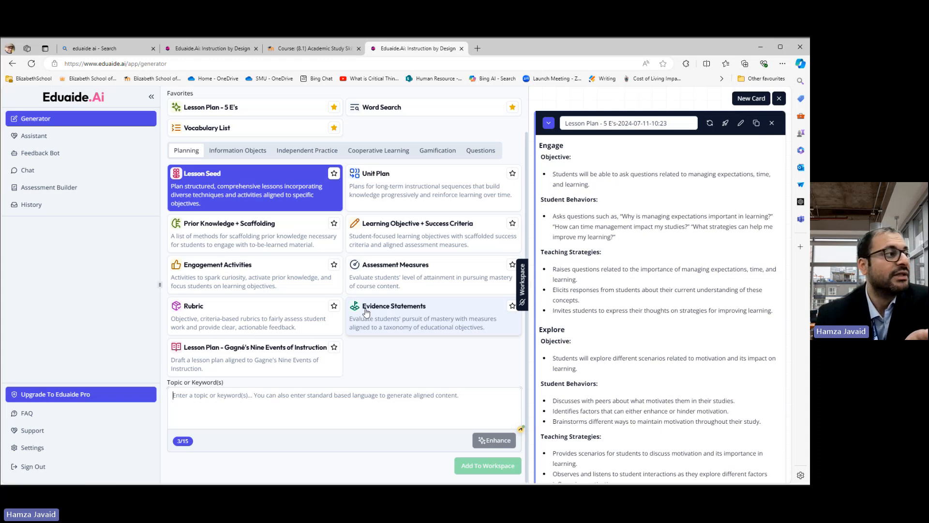
Step: Select the Book Summary resource under Information Objects and try to mark it as a favourite
click(242, 151)
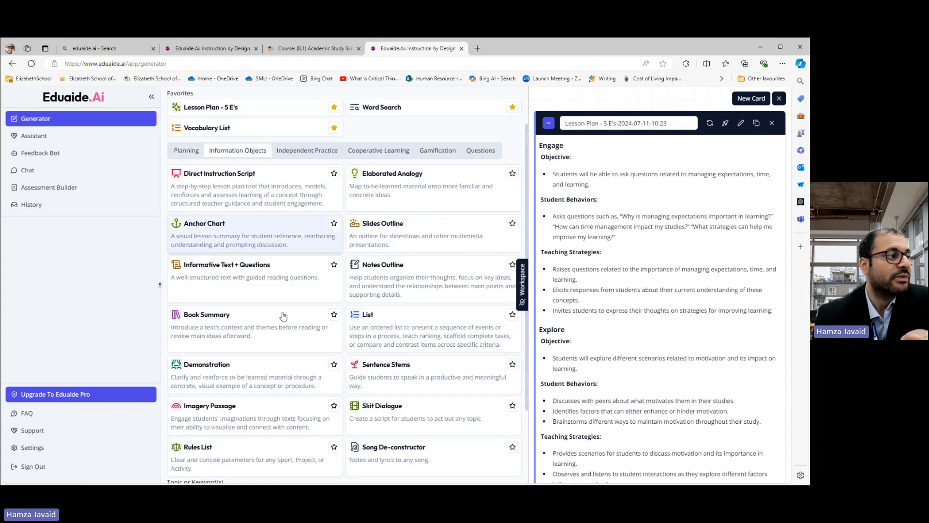
click(218, 318)
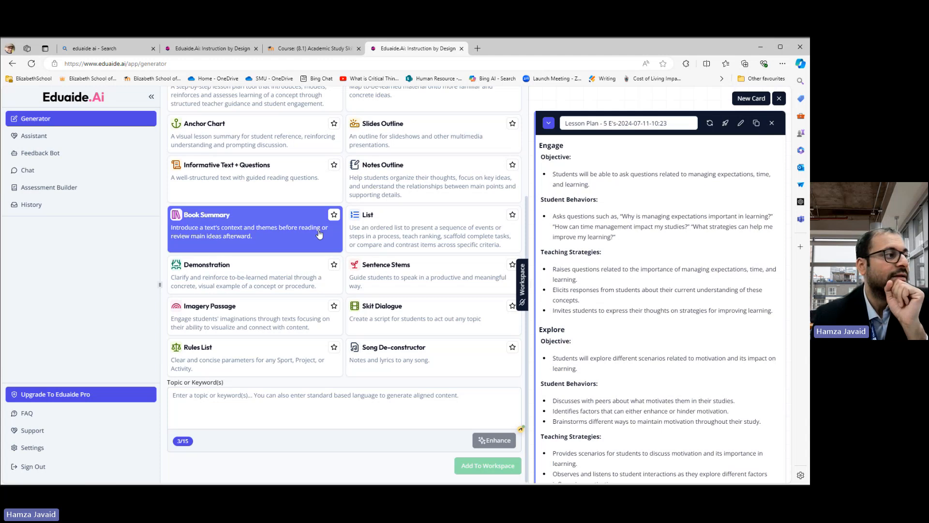
click(334, 215)
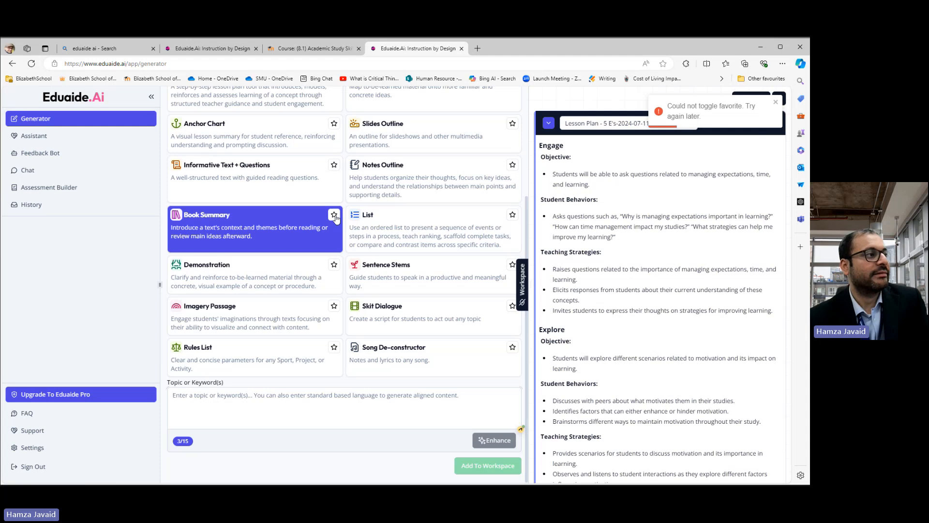
Step: Place the cursor in the Topic or Keyword(s) field for the Book Summary
scroll(298, 249, up, 3)
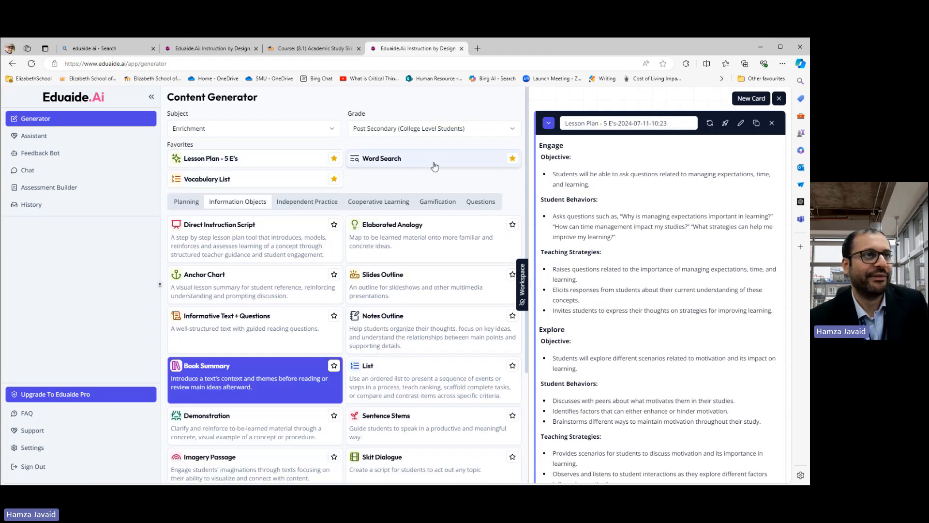
scroll(312, 242, down, 3)
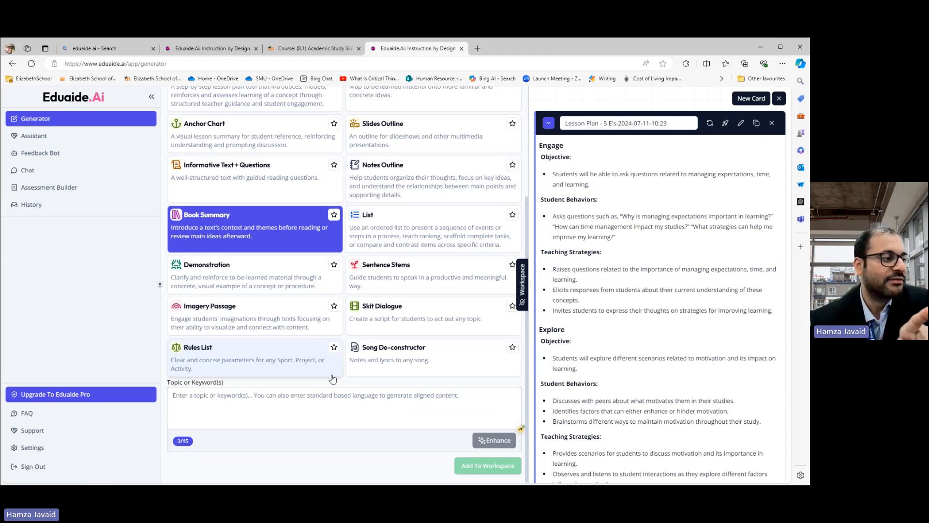
click(354, 388)
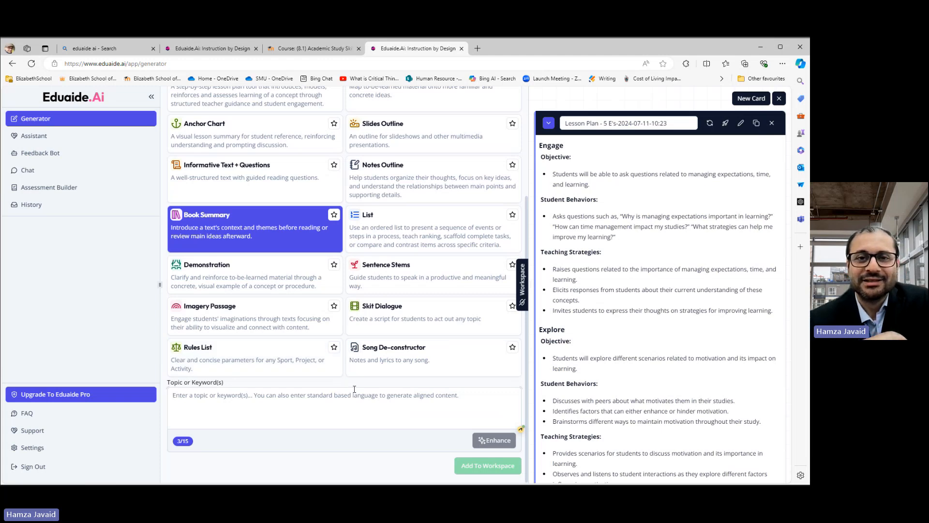